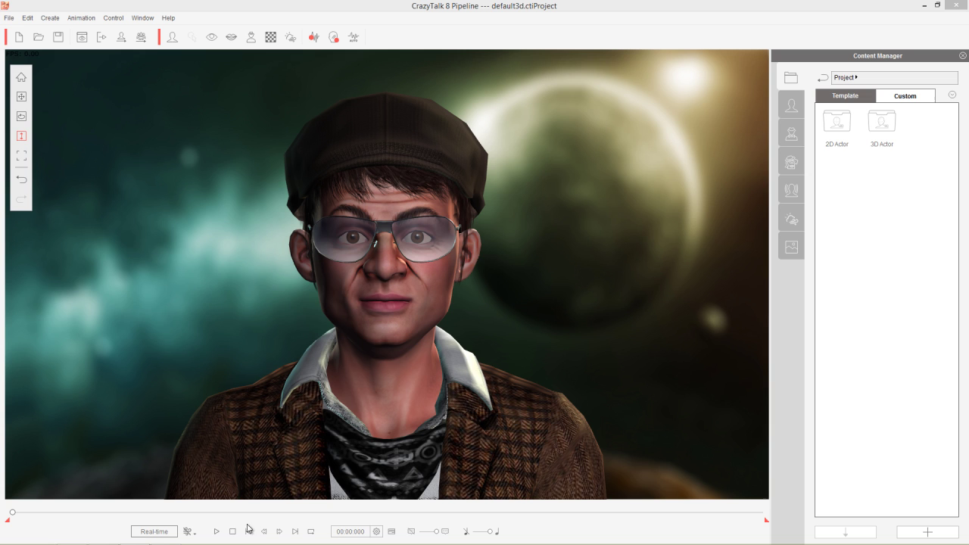
Step: Play and stop the actor's animation, then browse the File through Help menus
{"action": "left_click", "coordinate": [217, 531]}
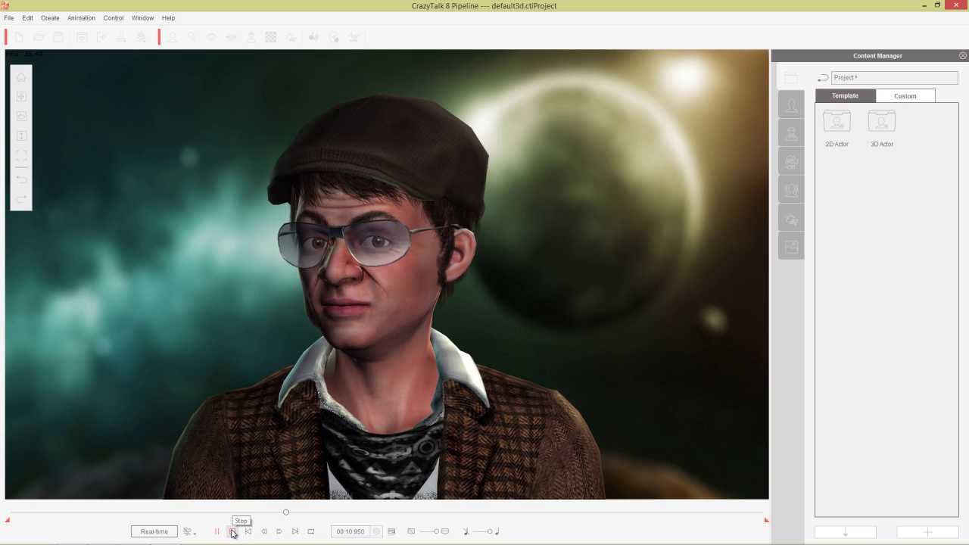
{"action": "left_click", "coordinate": [234, 532]}
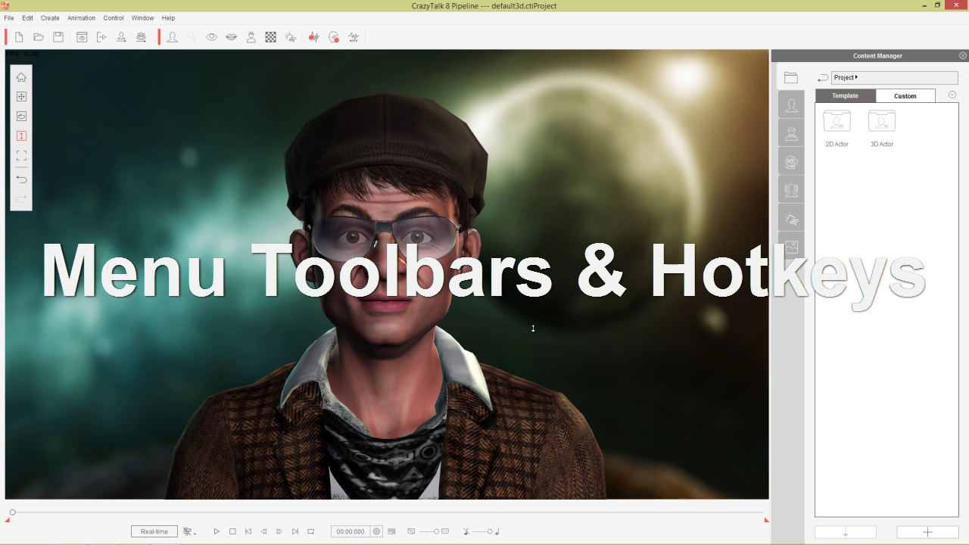
{"action": "left_click", "coordinate": [9, 18]}
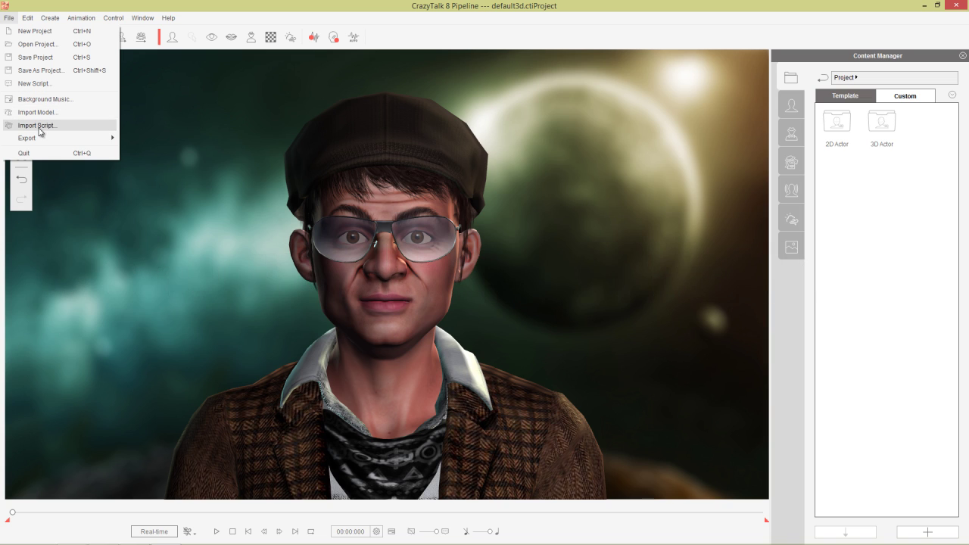
{"action": "mouse_move", "coordinate": [39, 137]}
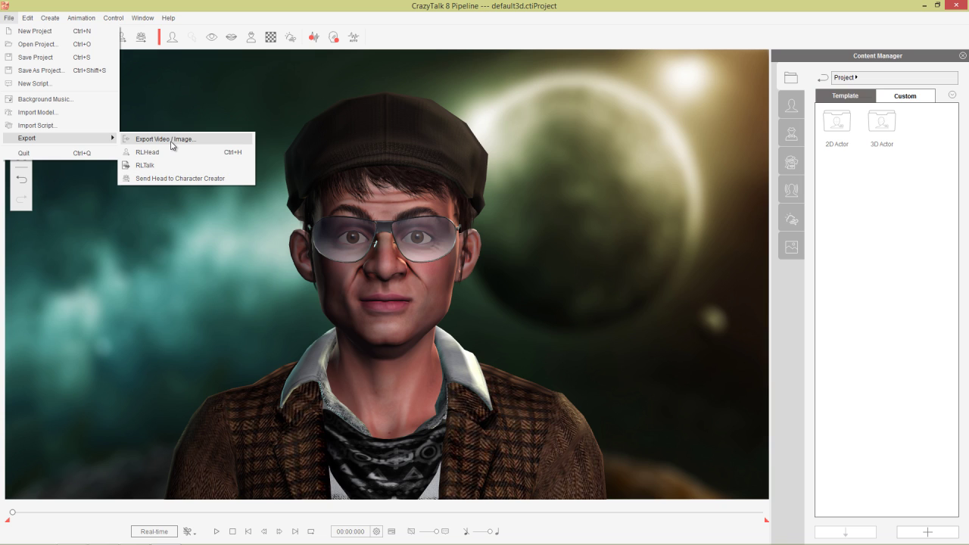
{"action": "mouse_move", "coordinate": [27, 16]}
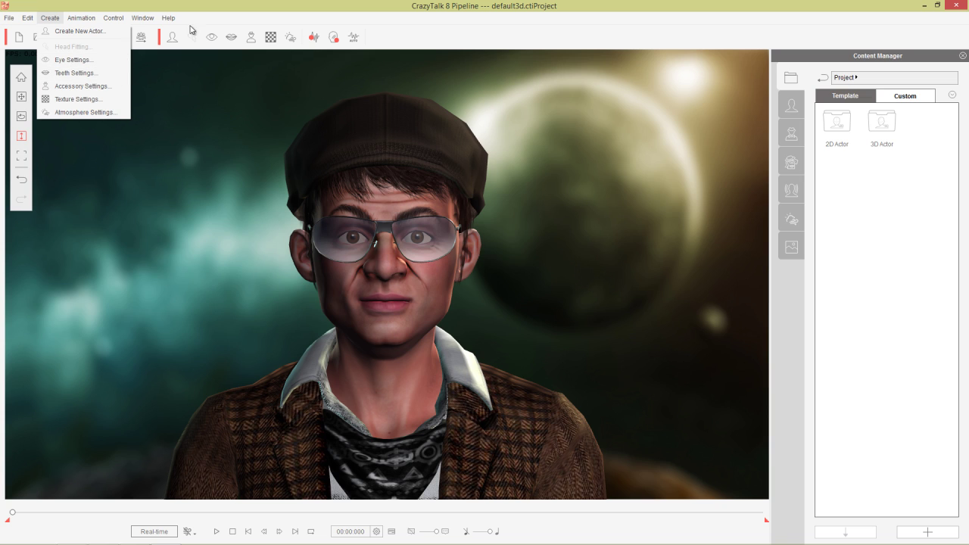
{"action": "mouse_move", "coordinate": [88, 18]}
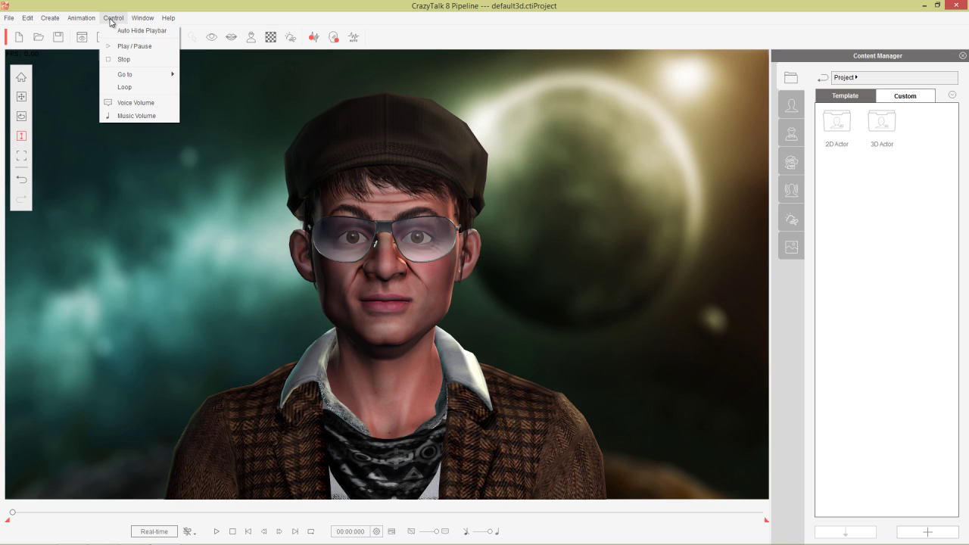
{"action": "mouse_move", "coordinate": [141, 20]}
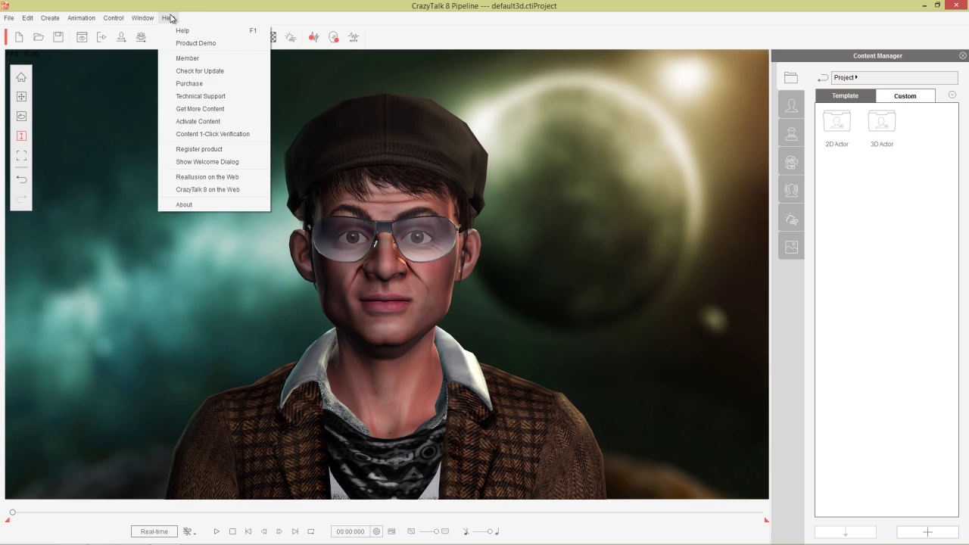
{"action": "left_click", "coordinate": [172, 18]}
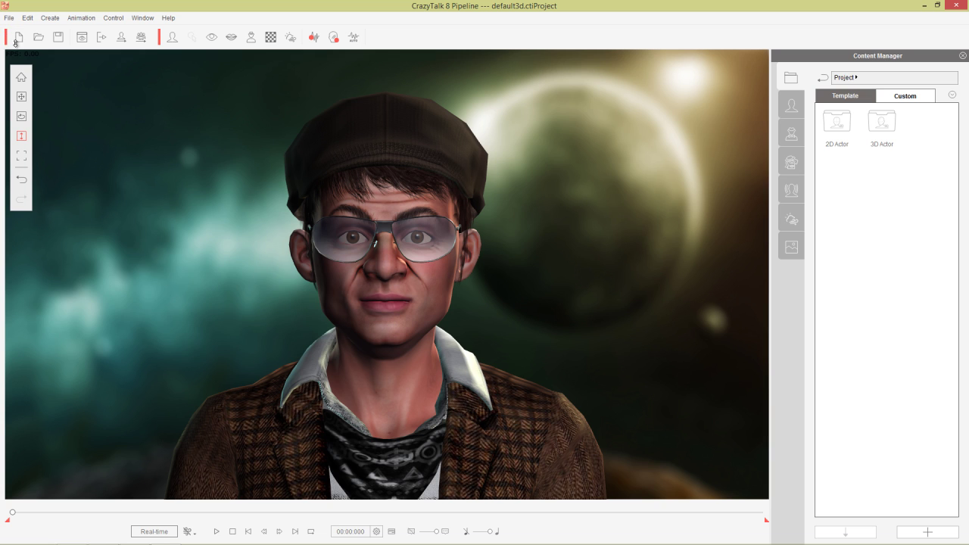
Step: Move the file toolbar, float and re-dock the content library, and view the Edit menu
{"action": "mouse_move", "coordinate": [6, 37]}
{"action": "left_mouse_down"}
{"action": "mouse_move", "coordinate": [220, 83]}
{"action": "mouse_move", "coordinate": [236, 66]}
{"action": "mouse_move", "coordinate": [9, 63]}
{"action": "mouse_move", "coordinate": [242, 28]}
{"action": "mouse_move", "coordinate": [201, 52]}
{"action": "mouse_move", "coordinate": [13, 36]}
{"action": "left_mouse_up"}
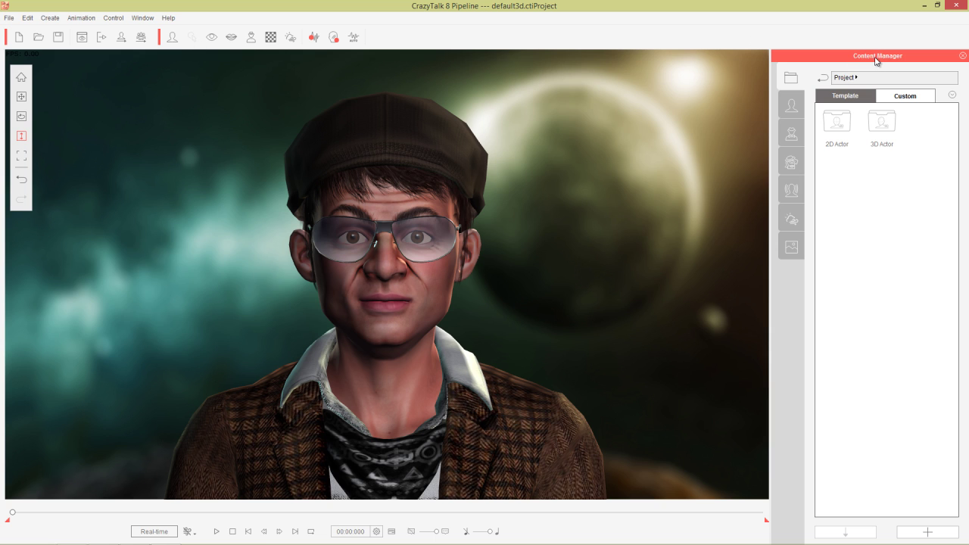
{"action": "left_click_drag", "start_coordinate": [880, 61], "coordinate": [23, 114]}
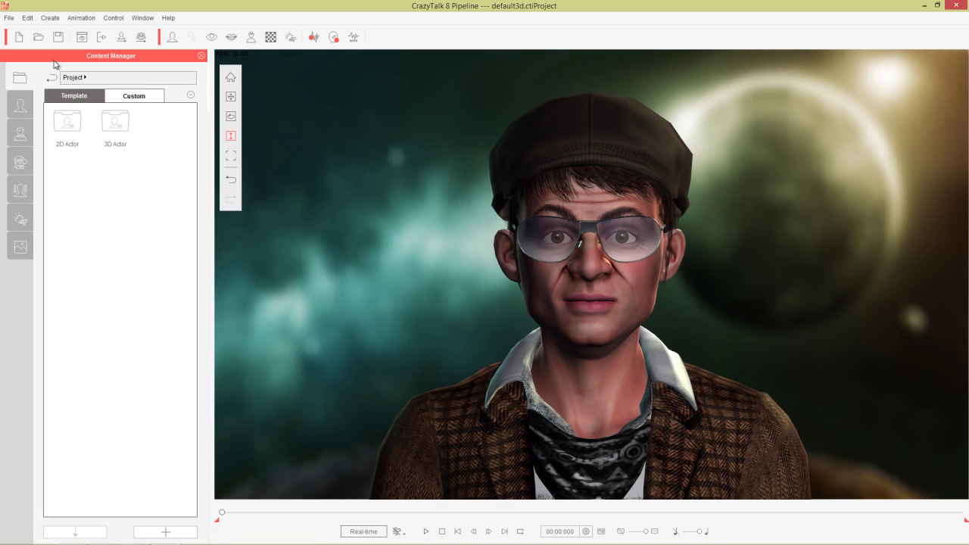
{"action": "left_click_drag", "start_coordinate": [193, 93], "coordinate": [938, 118]}
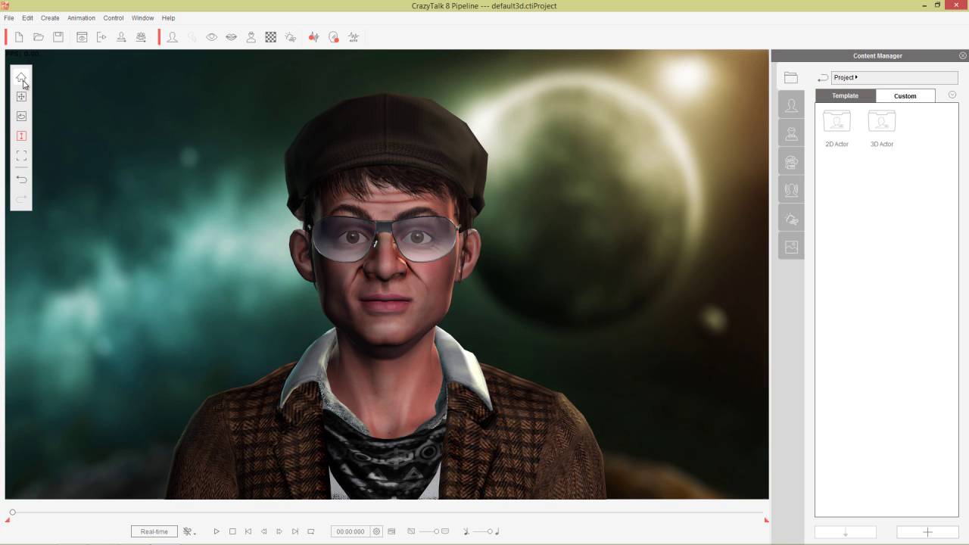
{"action": "left_click", "coordinate": [28, 18]}
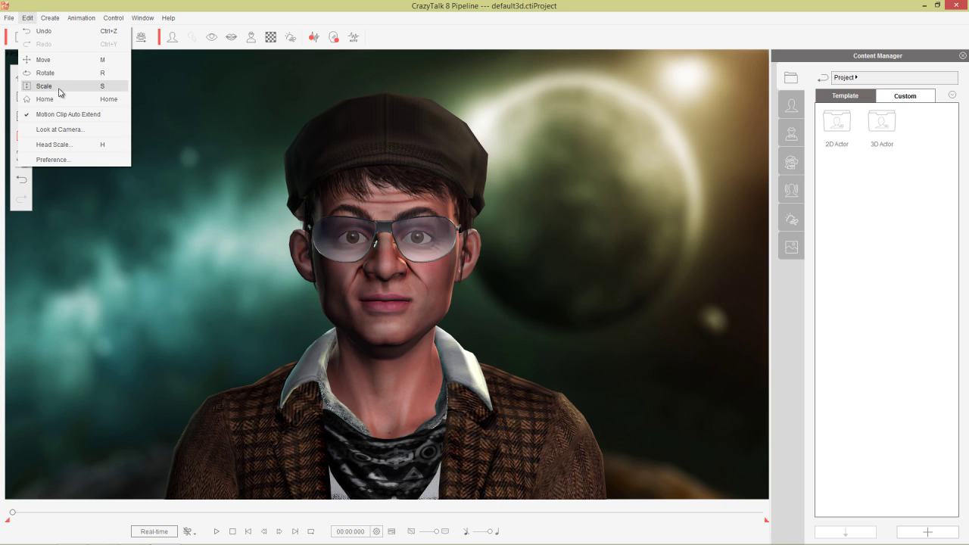
{"action": "left_click", "coordinate": [236, 6]}
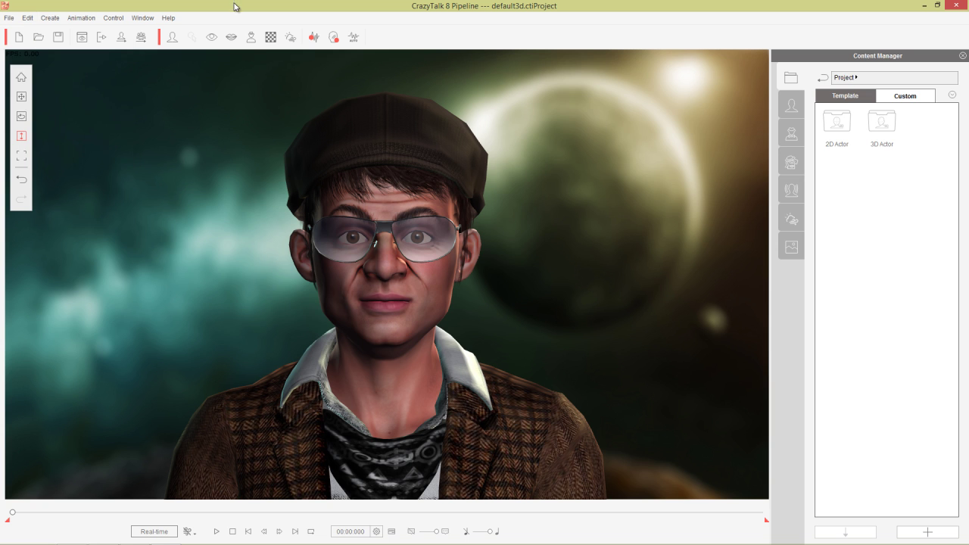
Step: Move, rotate and scale the actor, reset the view to Home, and glance at Auto Motion
{"action": "key", "text": "m"}
{"action": "left_click_drag", "start_coordinate": [352, 278], "coordinate": [618, 308]}
{"action": "key", "text": "r"}
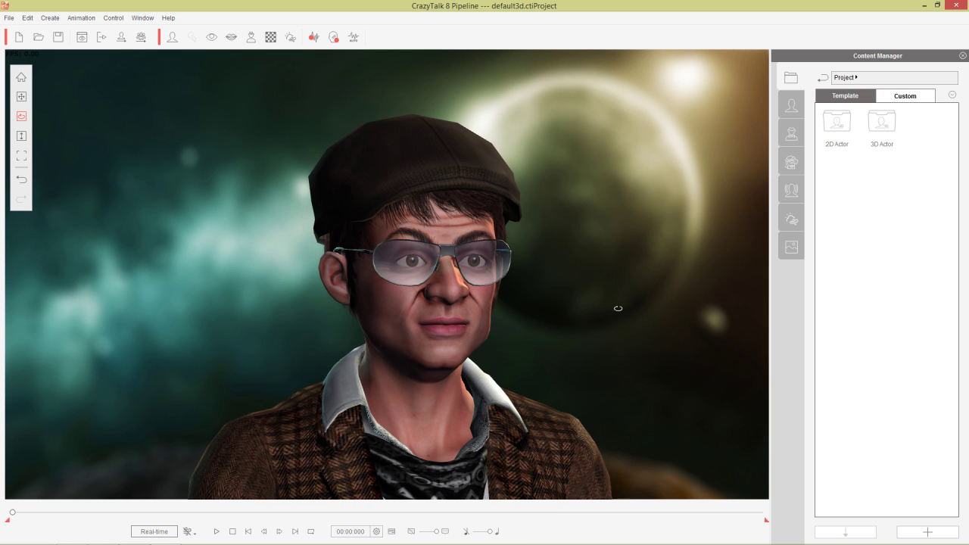
{"action": "key", "text": "s"}
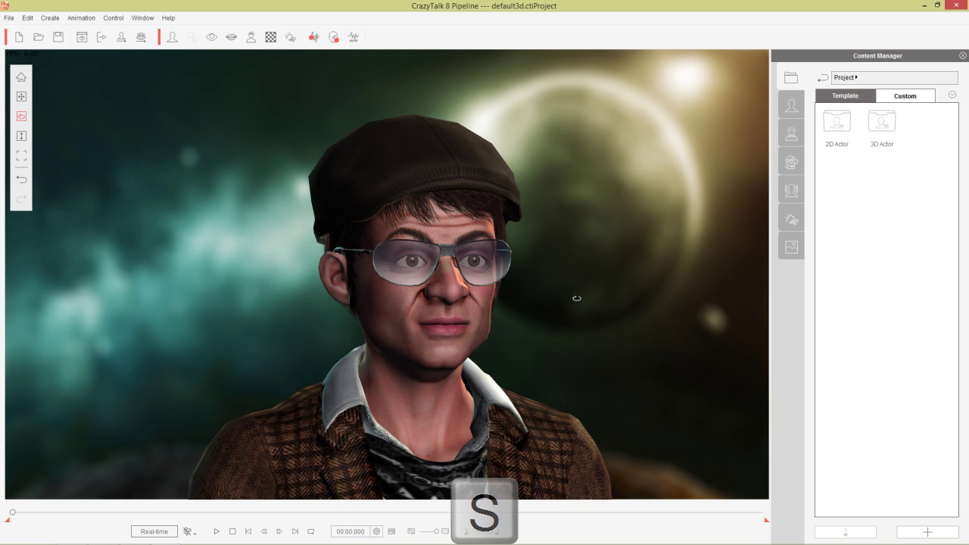
{"action": "mouse_move", "coordinate": [457, 328]}
{"action": "left_mouse_down"}
{"action": "mouse_move", "coordinate": [453, 292]}
{"action": "mouse_move", "coordinate": [453, 355]}
{"action": "mouse_move", "coordinate": [453, 298]}
{"action": "mouse_move", "coordinate": [455, 350]}
{"action": "mouse_move", "coordinate": [457, 327]}
{"action": "left_mouse_up"}
{"action": "key", "text": "Home"}
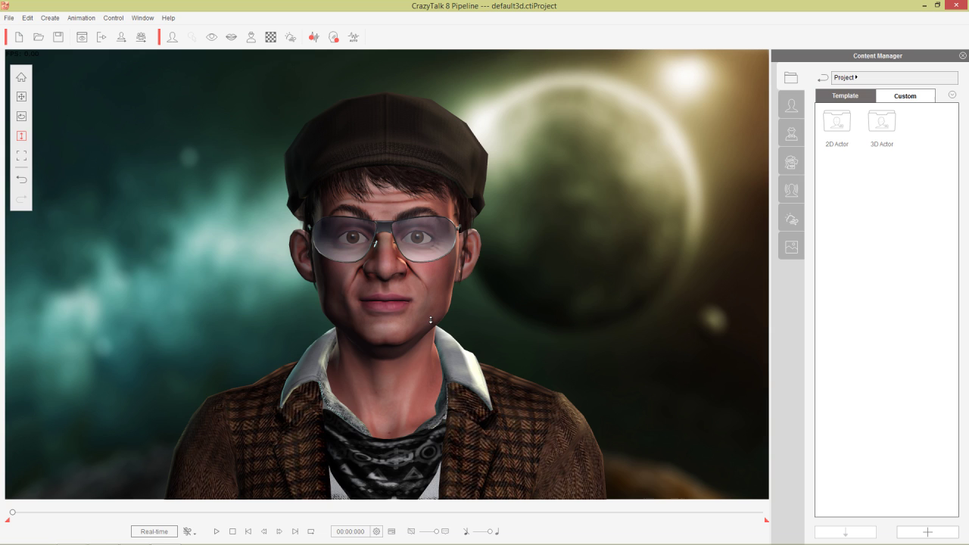
{"action": "key", "text": "a"}
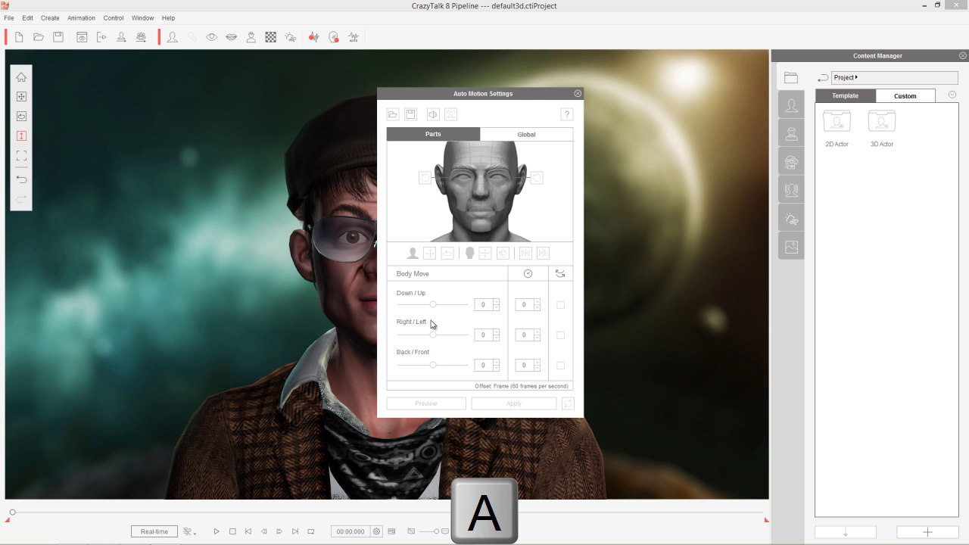
{"action": "left_click", "coordinate": [579, 94]}
Step: Preview face puppeteering with the default and second full-face controls
{"action": "key", "text": "p"}
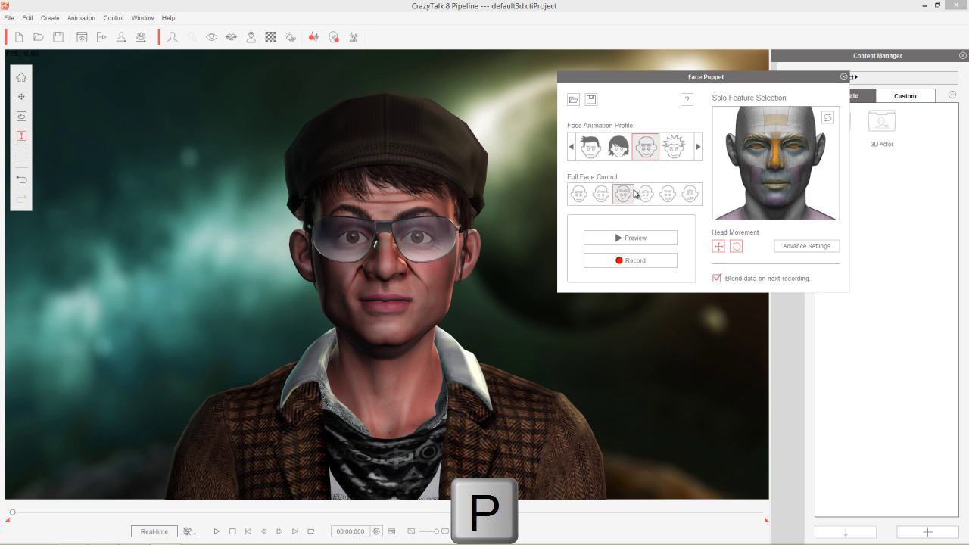
{"action": "left_click", "coordinate": [598, 241]}
{"action": "key", "text": "space"}
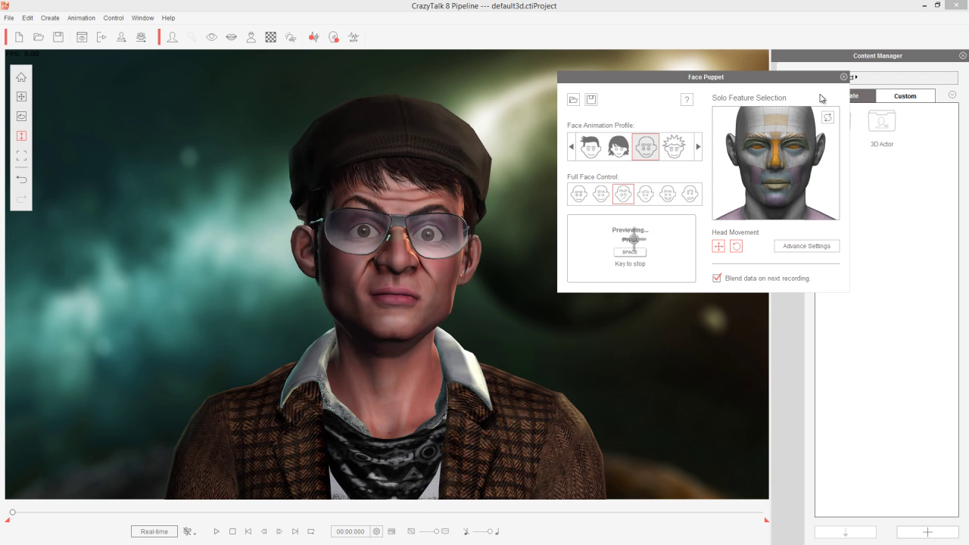
{"action": "key", "text": "space"}
{"action": "left_click", "coordinate": [601, 194]}
{"action": "key", "text": "space"}
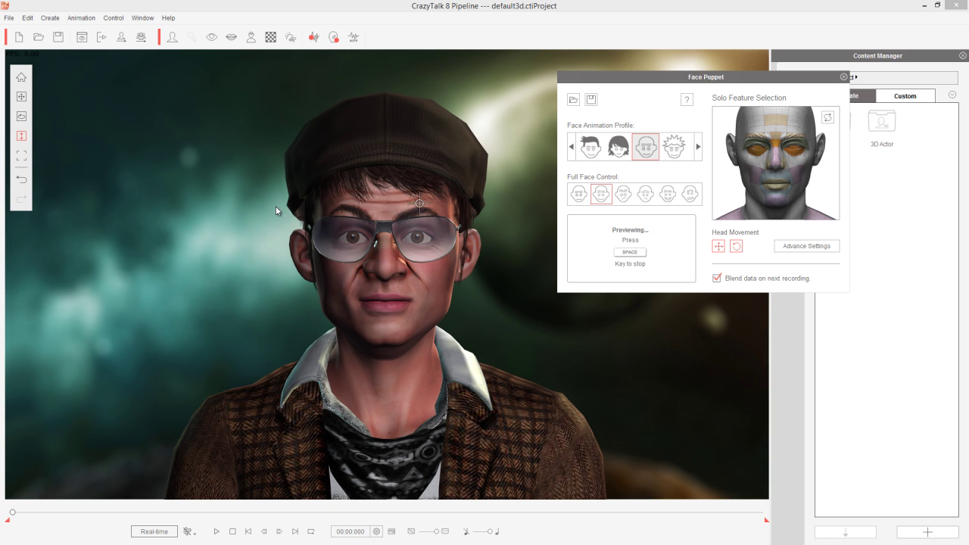
{"action": "key", "text": "space"}
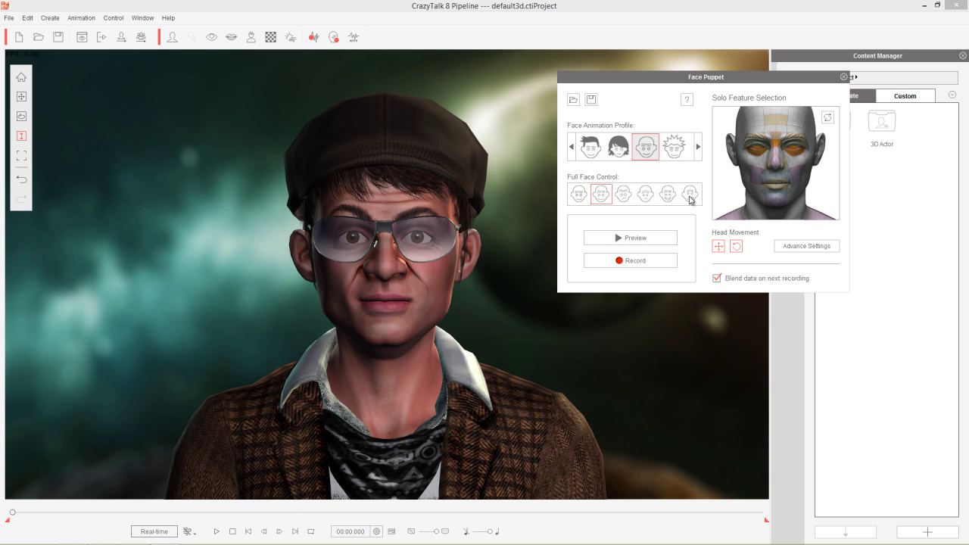
Step: Preview the sixth and first (eyebrow) full-face puppet controls, then close Face Puppet
{"action": "left_click", "coordinate": [689, 194]}
{"action": "key", "text": "space"}
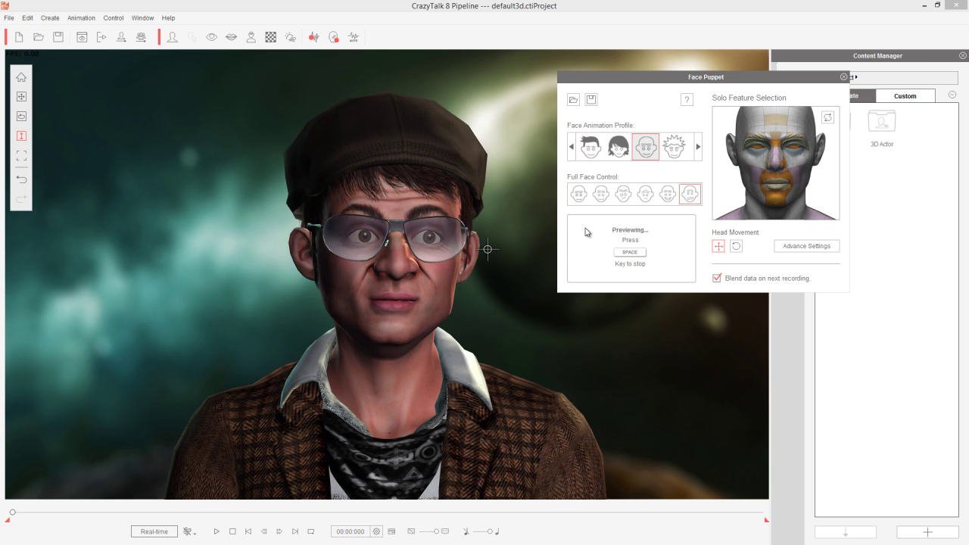
{"action": "key", "text": "space"}
{"action": "left_click", "coordinate": [578, 194]}
{"action": "key", "text": "space"}
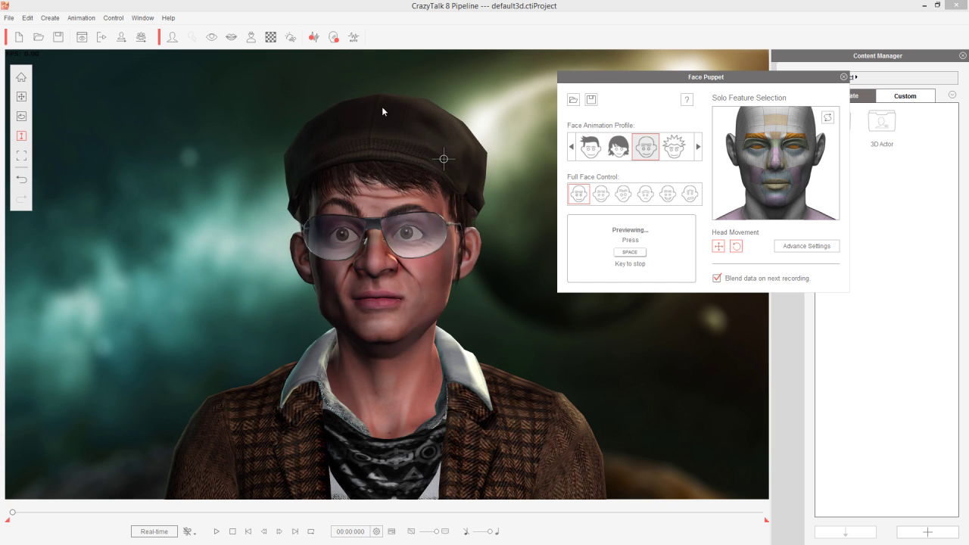
{"action": "key", "text": "space"}
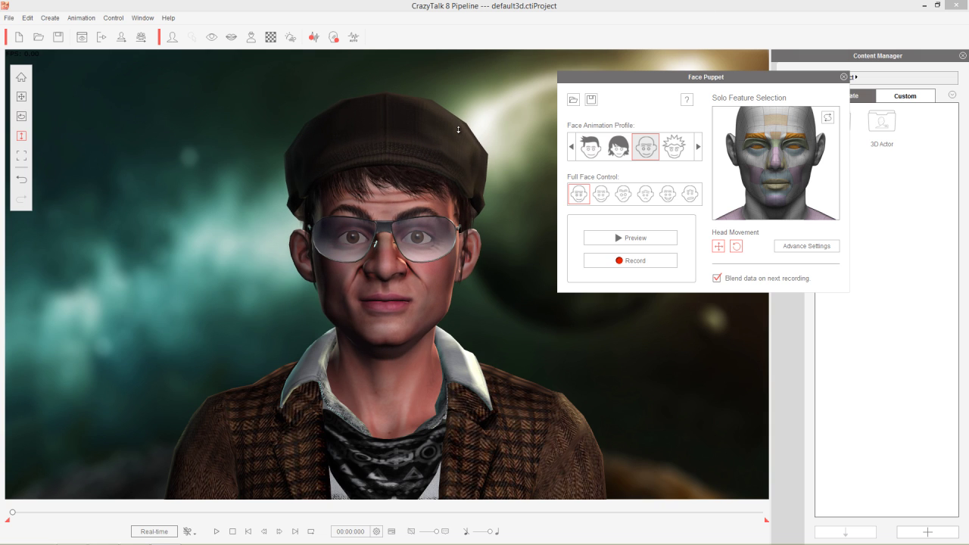
{"action": "left_click", "coordinate": [843, 78]}
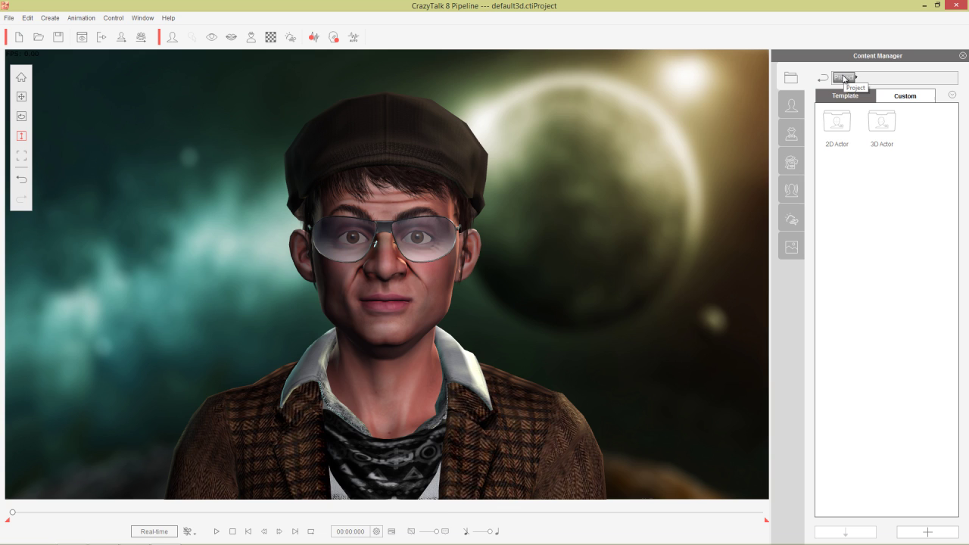
Step: In the Face Key Editor, reshape the brows and forehead, then restore the Default Key
{"action": "key", "text": "k"}
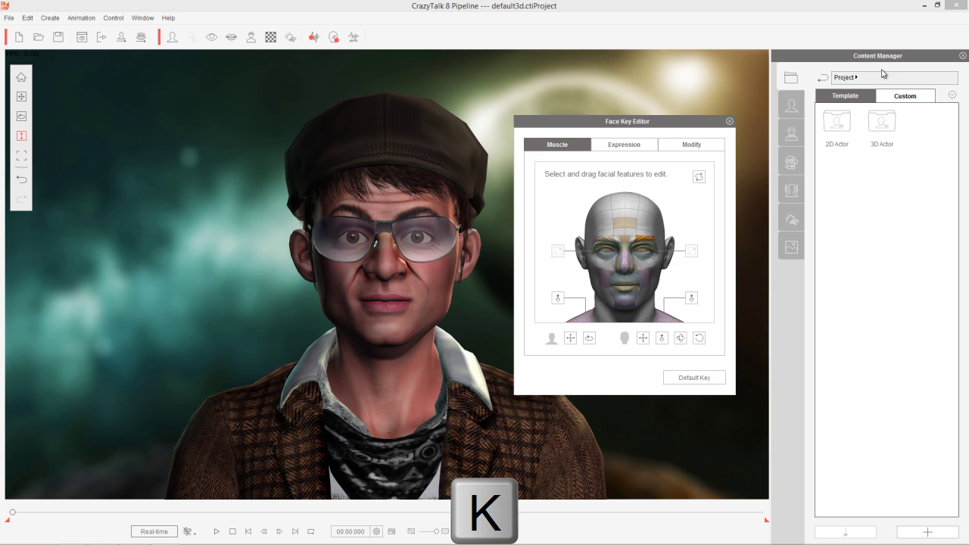
{"action": "left_click_drag", "start_coordinate": [646, 242], "coordinate": [644, 210]}
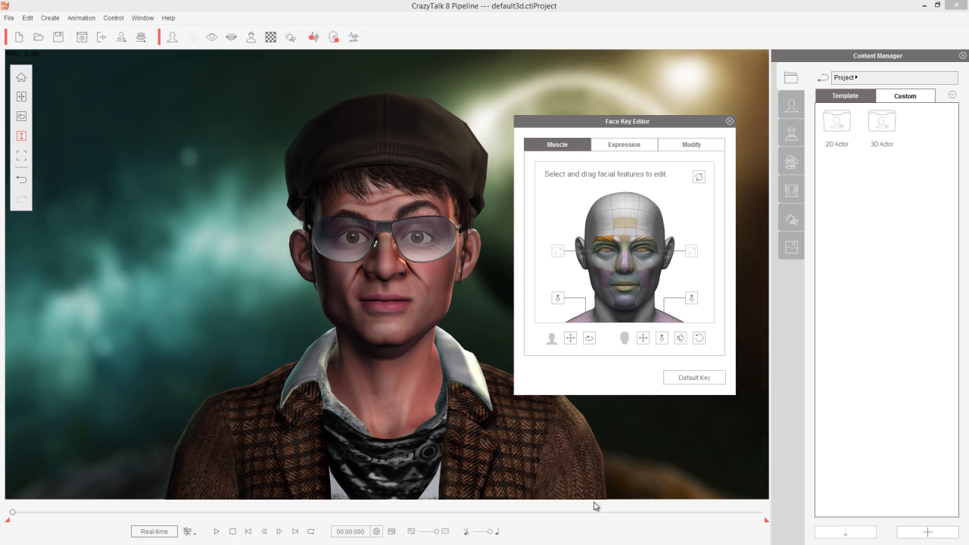
{"action": "mouse_move", "coordinate": [624, 222]}
{"action": "left_mouse_down"}
{"action": "mouse_move", "coordinate": [640, 108]}
{"action": "mouse_move", "coordinate": [640, 227]}
{"action": "left_mouse_up"}
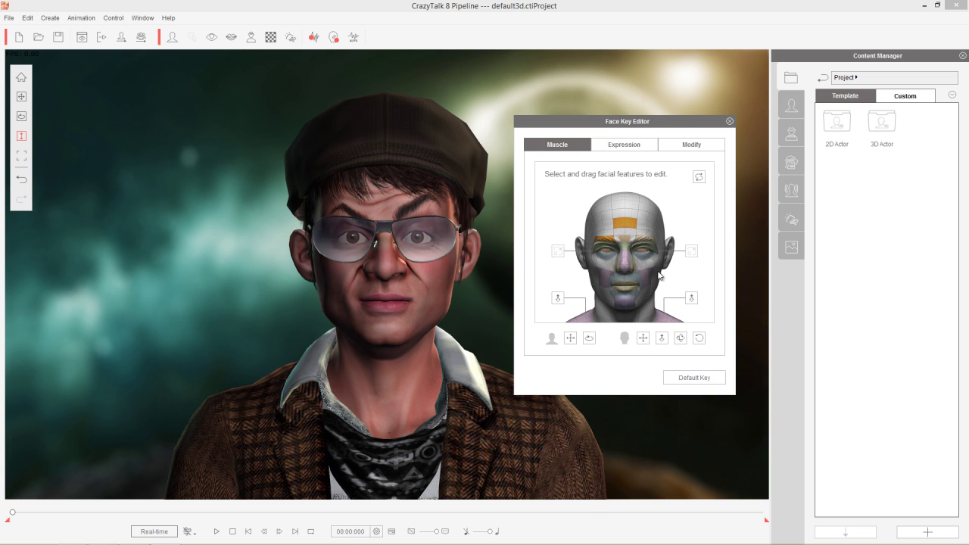
{"action": "left_click", "coordinate": [695, 377]}
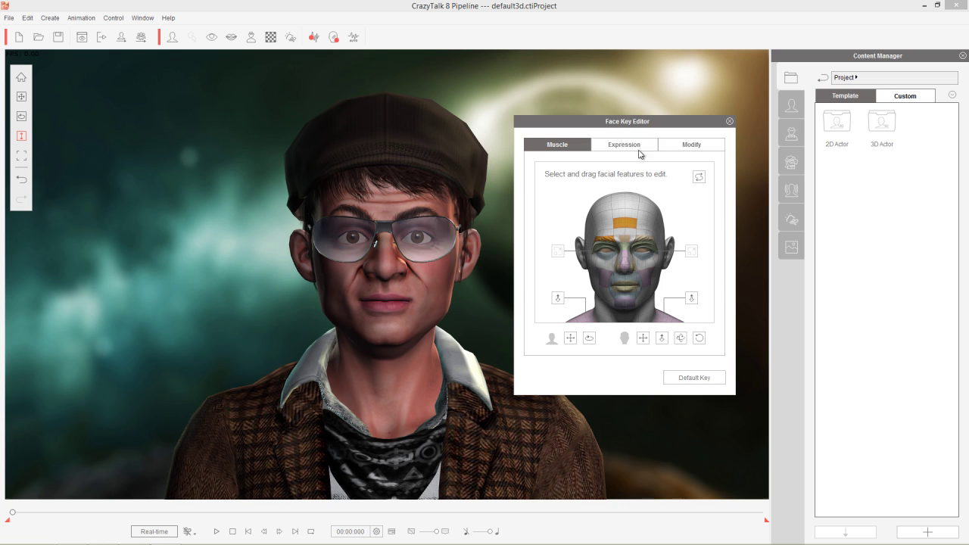
{"action": "left_click", "coordinate": [730, 122]}
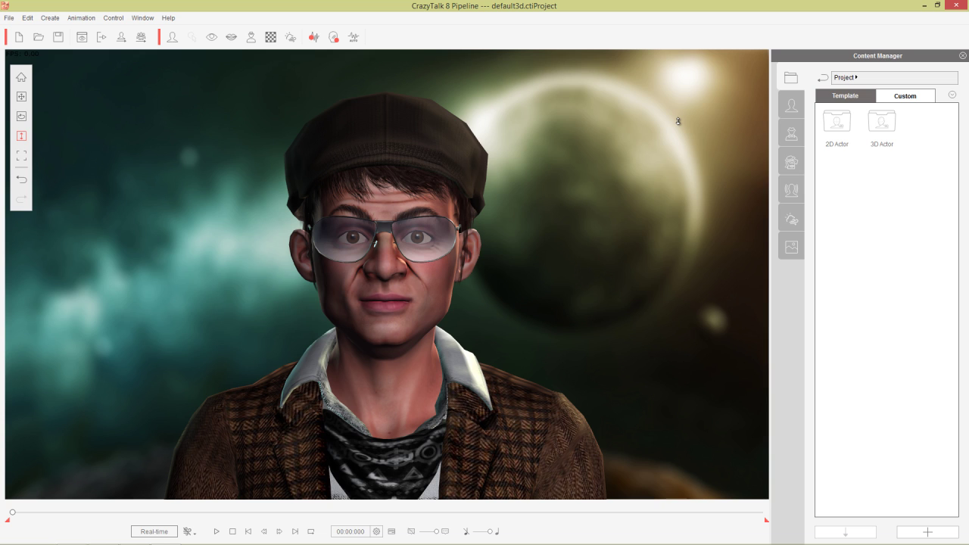
Step: Open the Lips Editor with L, dismiss its lip-shape notice, move it aside and close it
{"action": "key", "text": "l"}
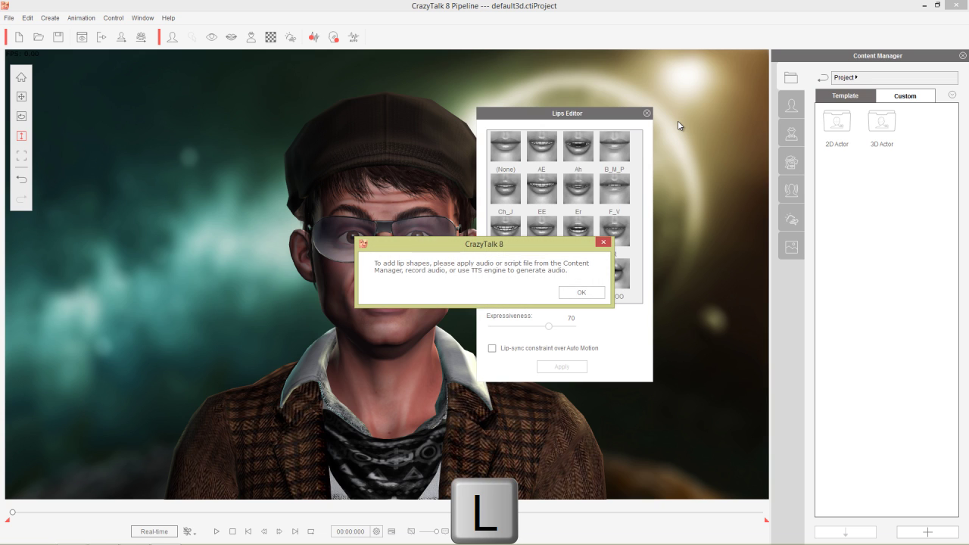
{"action": "left_click", "coordinate": [599, 294]}
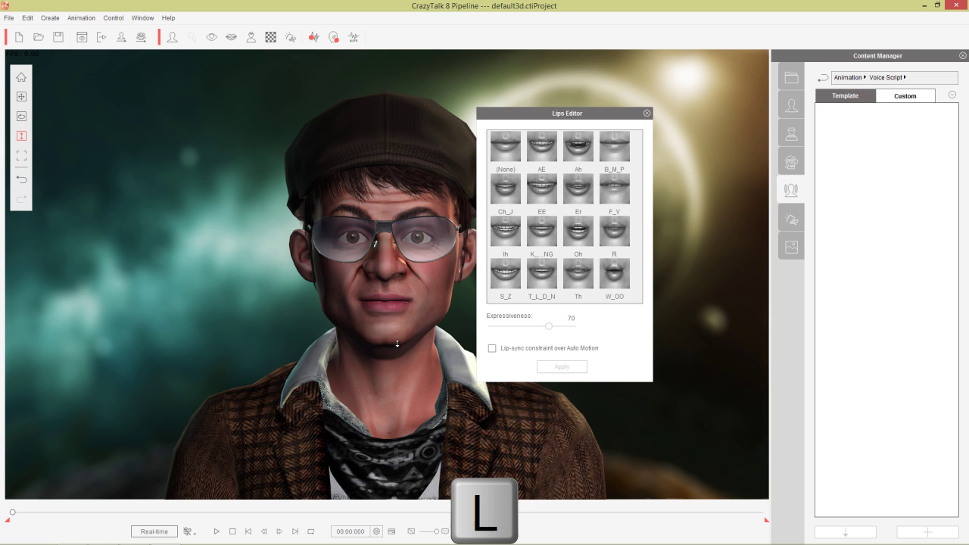
{"action": "left_click_drag", "start_coordinate": [559, 113], "coordinate": [609, 129]}
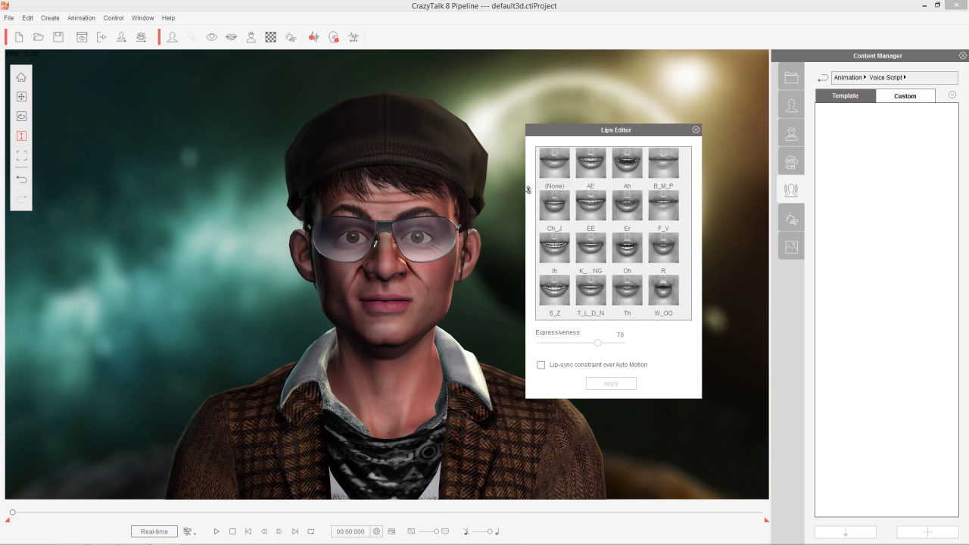
{"action": "left_click", "coordinate": [696, 129]}
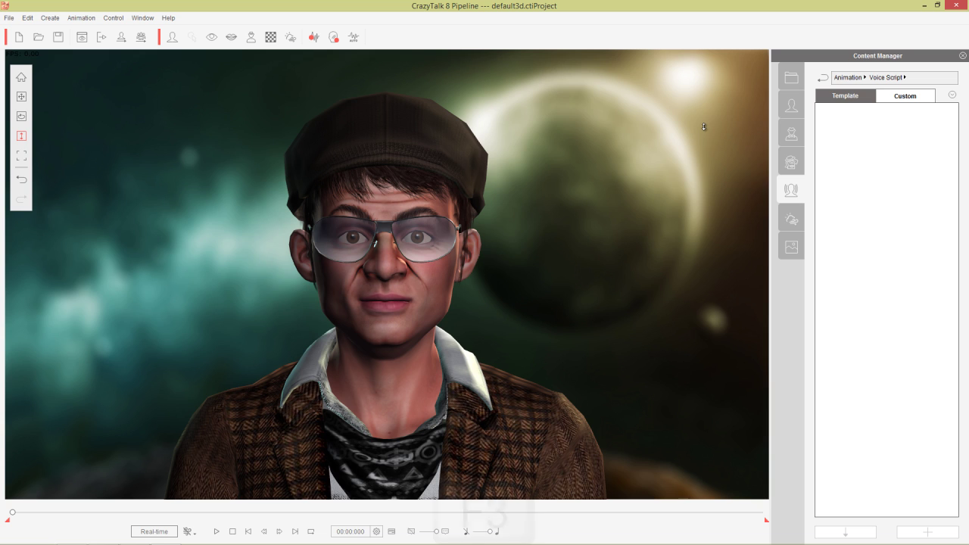
{"action": "key", "text": "F3"}
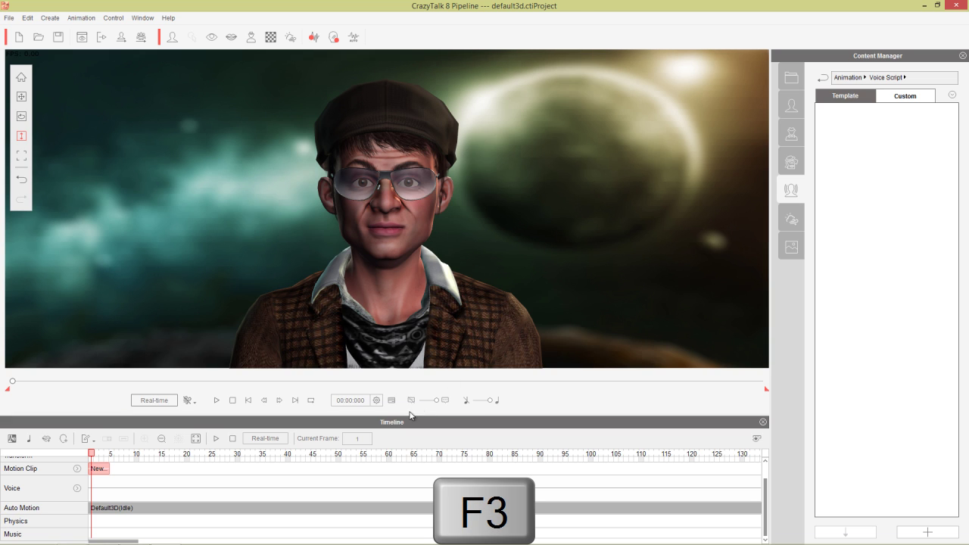
{"action": "left_click", "coordinate": [404, 423]}
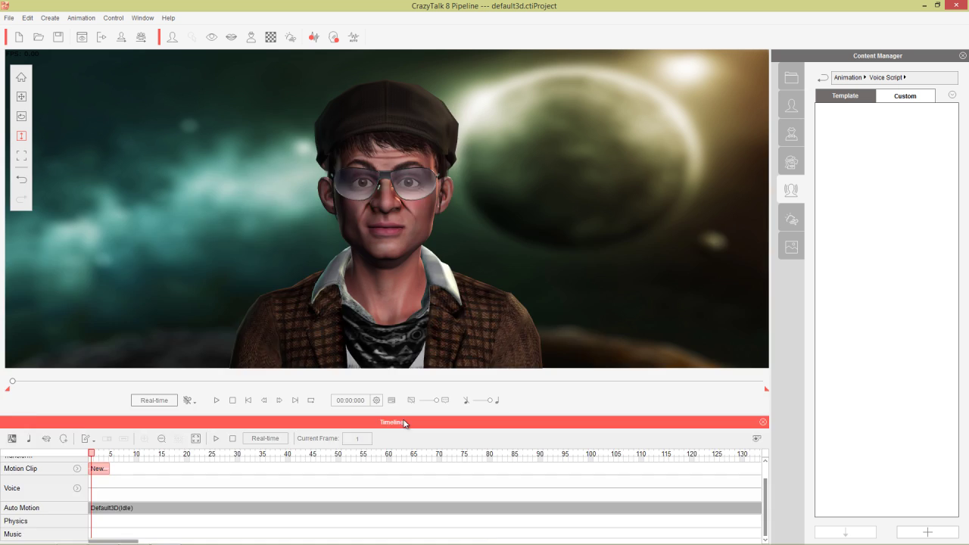
{"action": "left_click_drag", "start_coordinate": [404, 423], "coordinate": [405, 240]}
{"action": "double_click", "coordinate": [421, 239]}
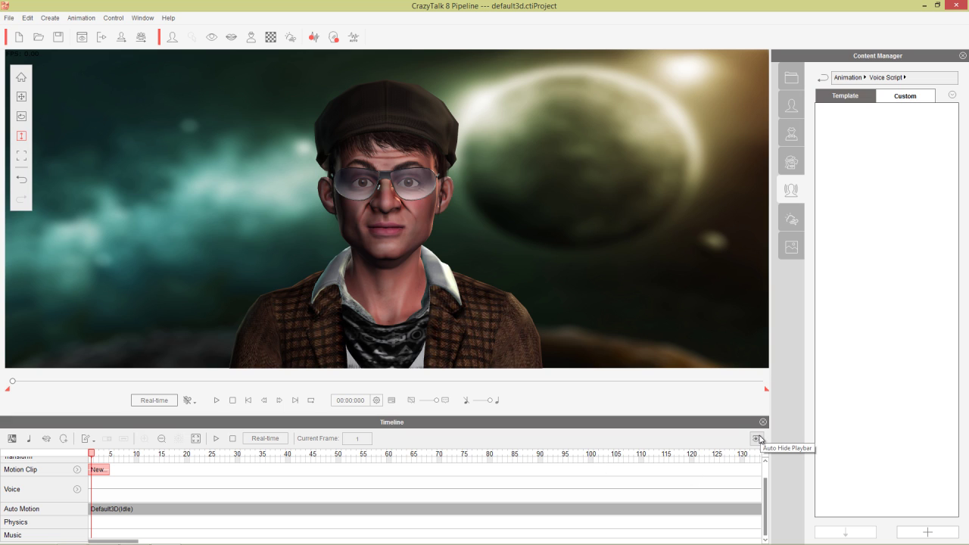
{"action": "left_click", "coordinate": [758, 439]}
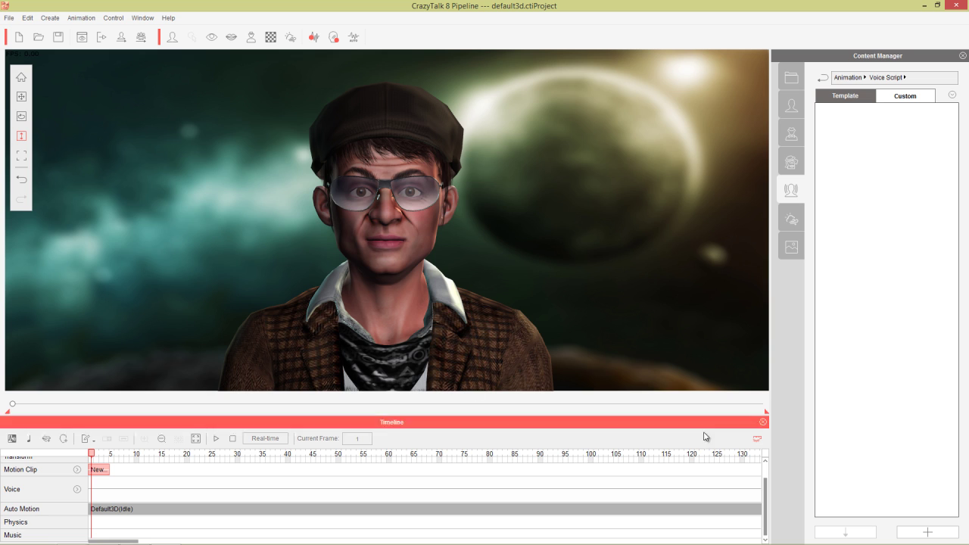
{"action": "left_click", "coordinate": [756, 441]}
{"action": "left_click", "coordinate": [757, 439]}
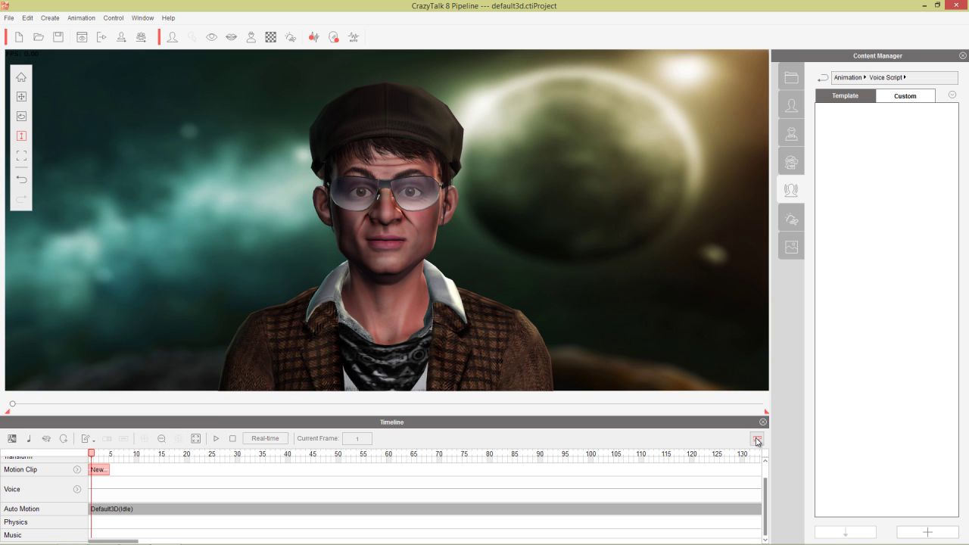
{"action": "left_click", "coordinate": [757, 440]}
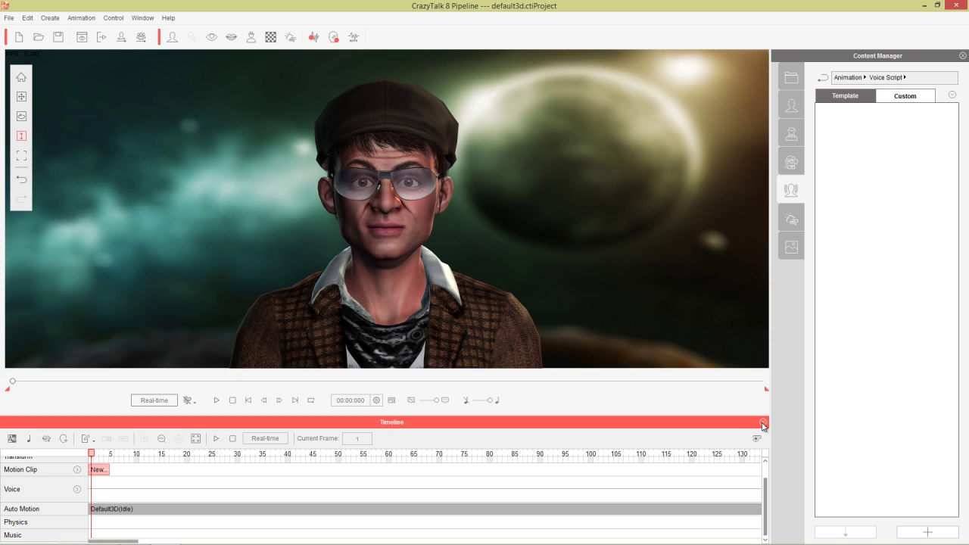
{"action": "left_click", "coordinate": [763, 424]}
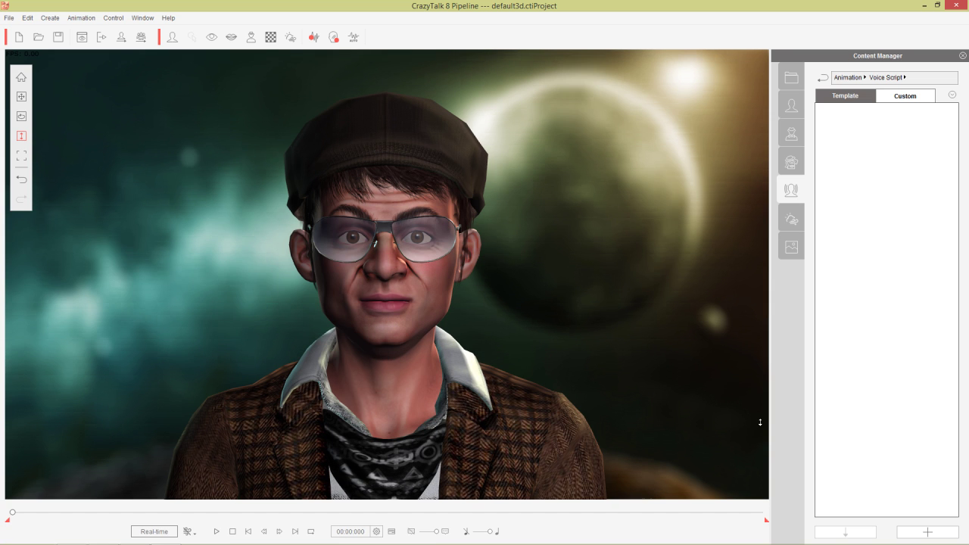
{"action": "key", "text": "F4"}
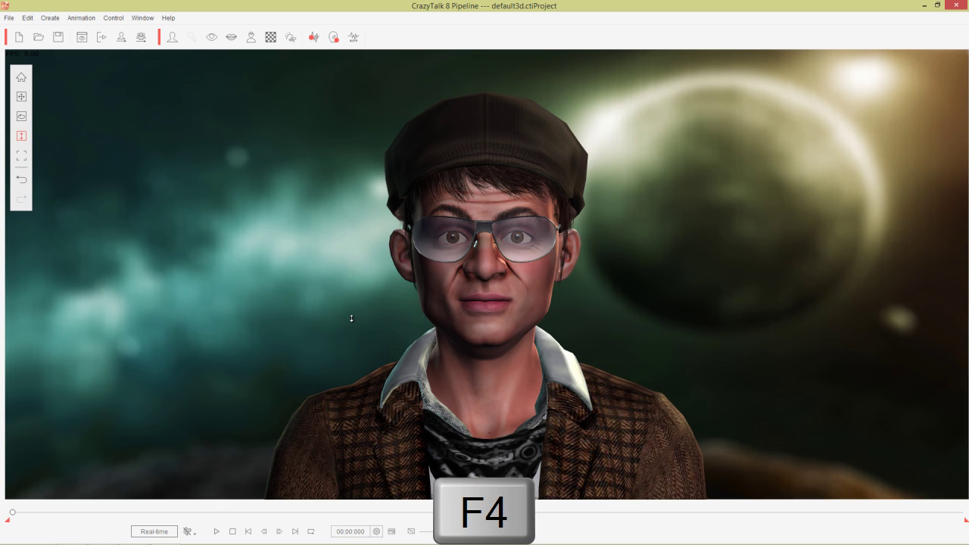
{"action": "key", "text": "F4"}
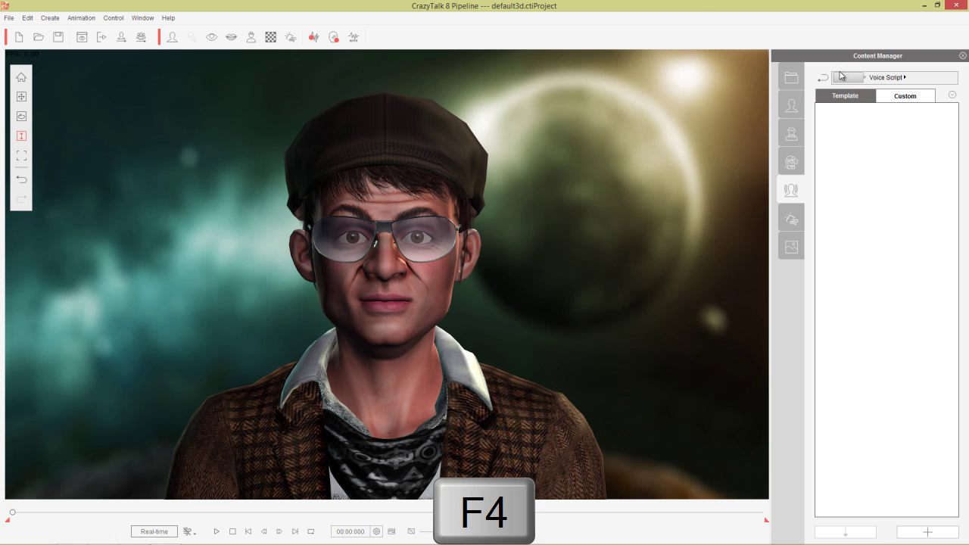
{"action": "key", "text": "F4"}
{"action": "key", "text": "F4"}
{"action": "key", "text": "F5"}
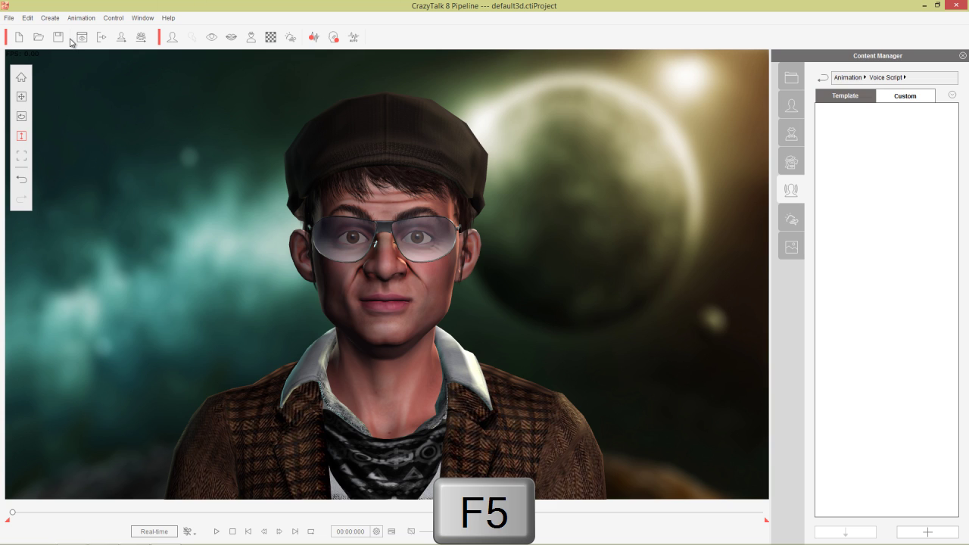
{"action": "key", "text": "F6"}
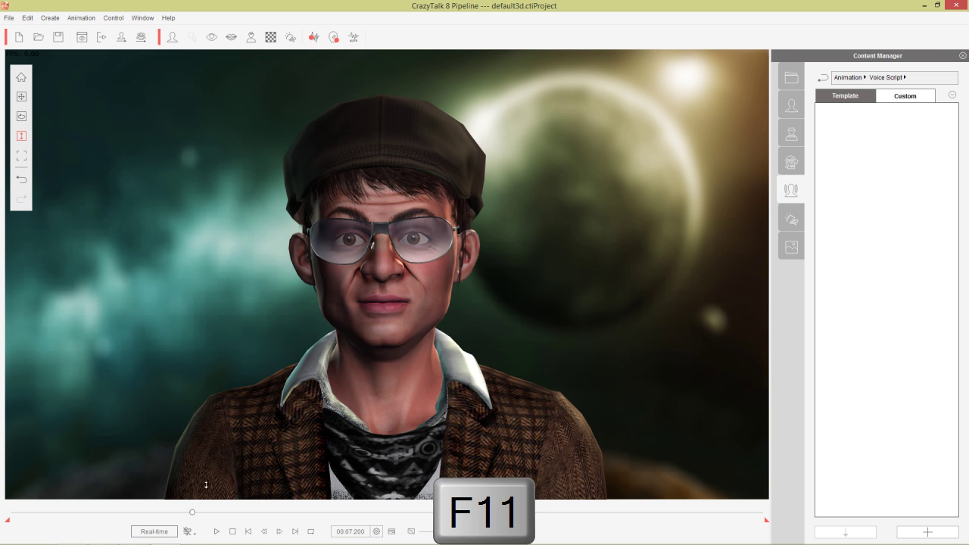
{"action": "left_click", "coordinate": [233, 532]}
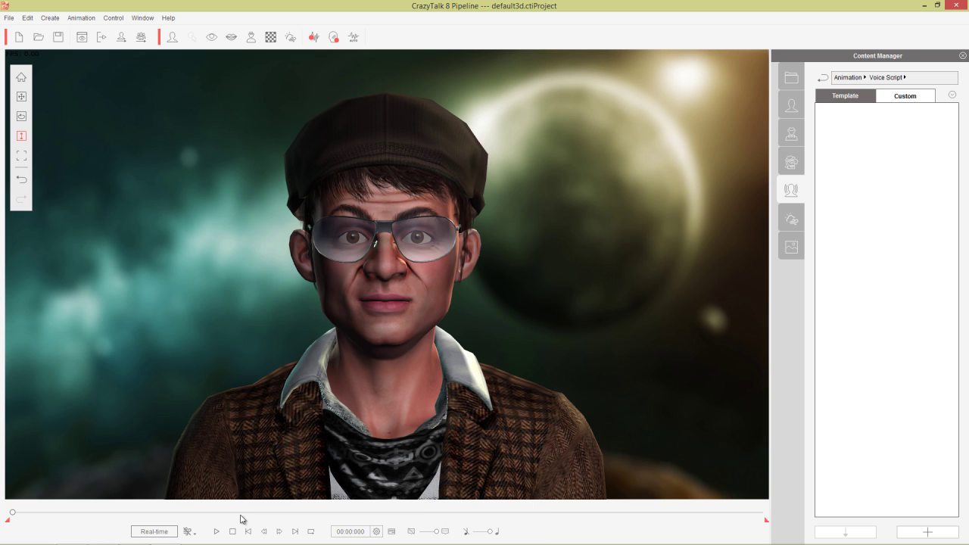
Step: Set the Head Scale to 1.20 using the slider and spin box, then close it
{"action": "key", "text": "h"}
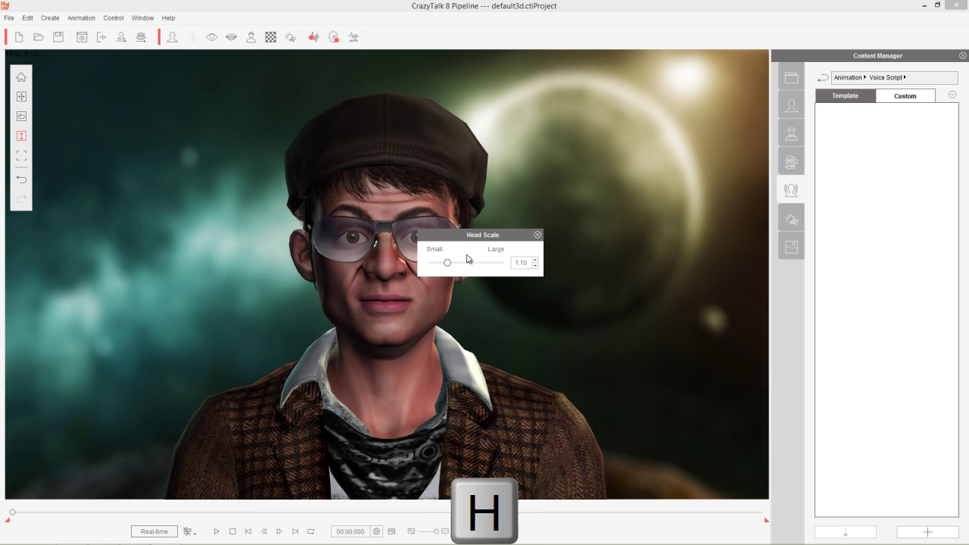
{"action": "mouse_move", "coordinate": [453, 263]}
{"action": "left_mouse_down"}
{"action": "mouse_move", "coordinate": [501, 263]}
{"action": "mouse_move", "coordinate": [435, 262]}
{"action": "mouse_move", "coordinate": [459, 260]}
{"action": "left_mouse_up"}
{"action": "left_click", "coordinate": [535, 261]}
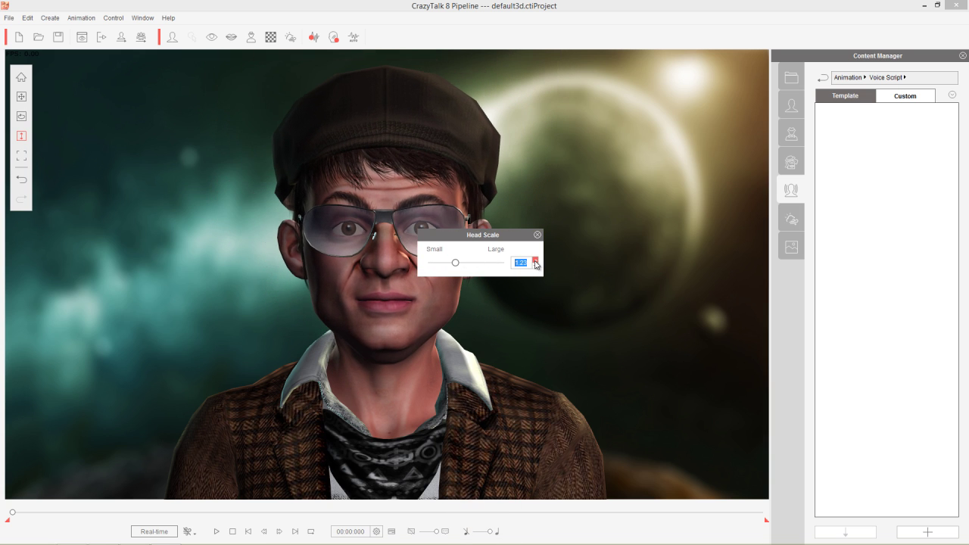
{"action": "left_click", "coordinate": [536, 261]}
{"action": "left_click", "coordinate": [535, 266]}
{"action": "left_click", "coordinate": [535, 266]}
{"action": "left_click", "coordinate": [535, 266]}
{"action": "left_click", "coordinate": [536, 267]}
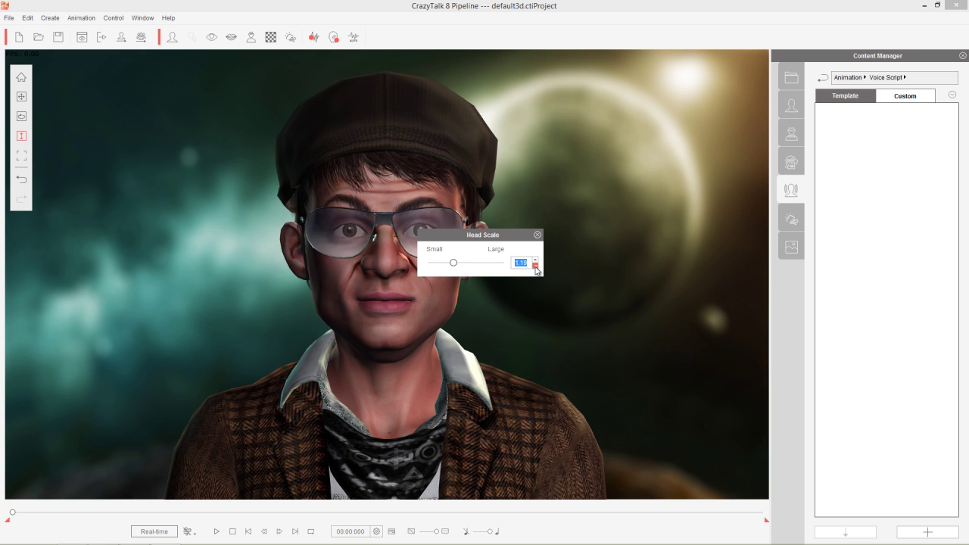
{"action": "left_click", "coordinate": [537, 235]}
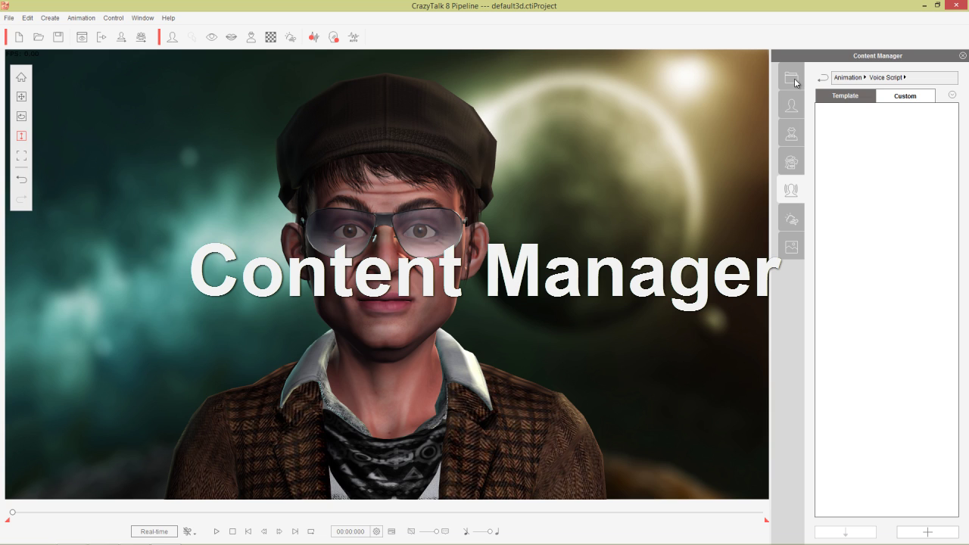
{"action": "left_click", "coordinate": [793, 80]}
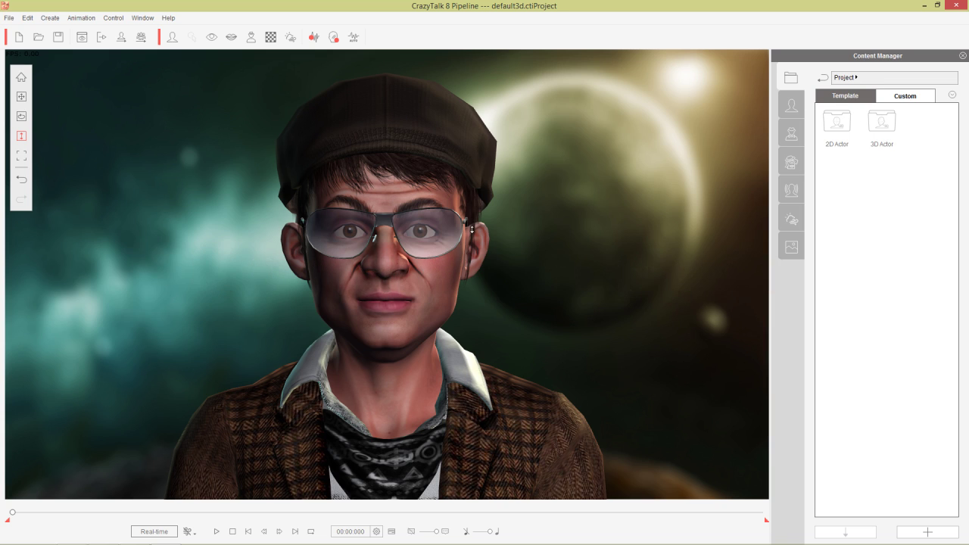
{"action": "left_click", "coordinate": [792, 104]}
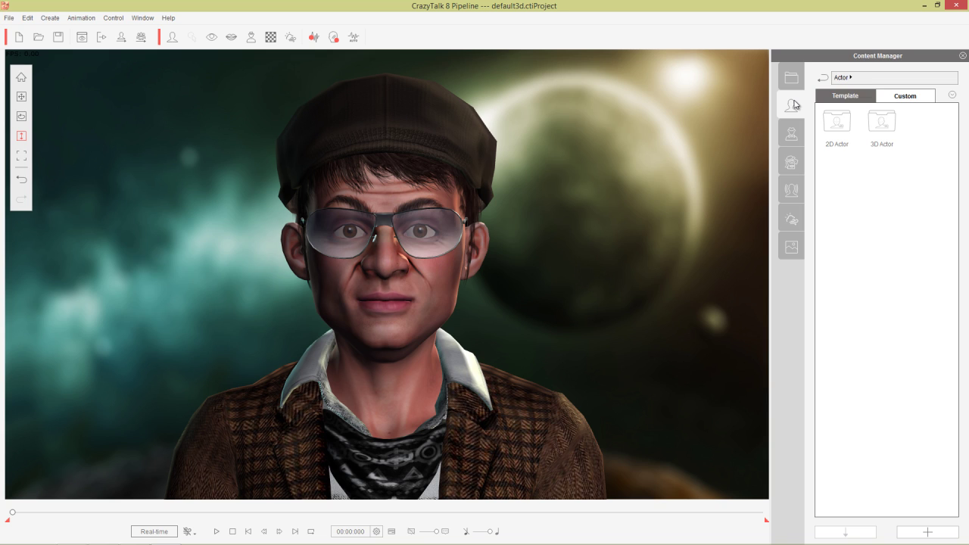
{"action": "double_click", "coordinate": [839, 130]}
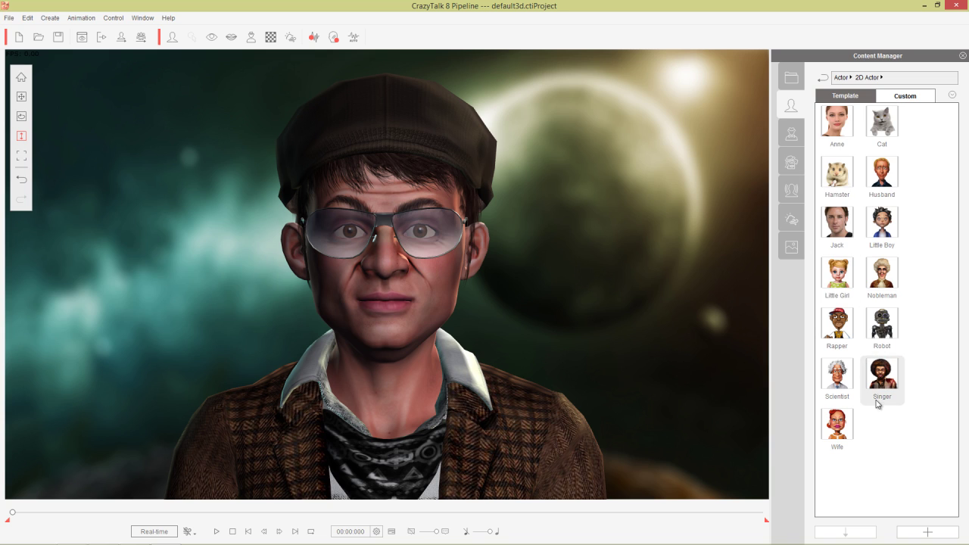
{"action": "left_click", "coordinate": [842, 77]}
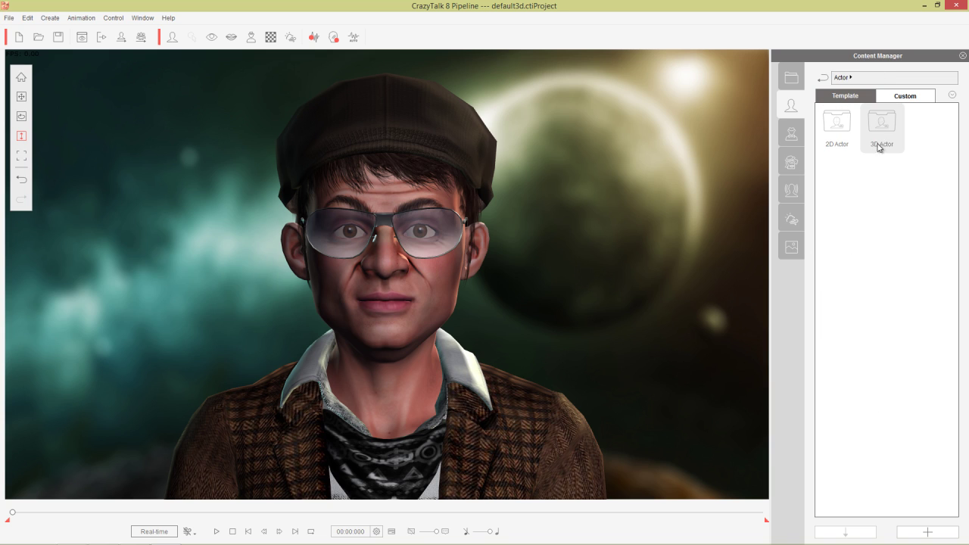
{"action": "double_click", "coordinate": [884, 126]}
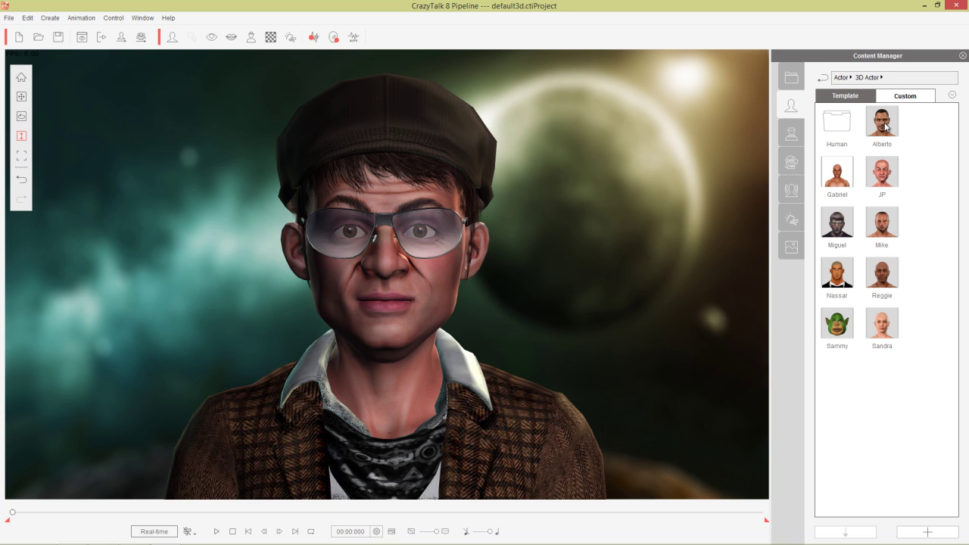
{"action": "double_click", "coordinate": [839, 224]}
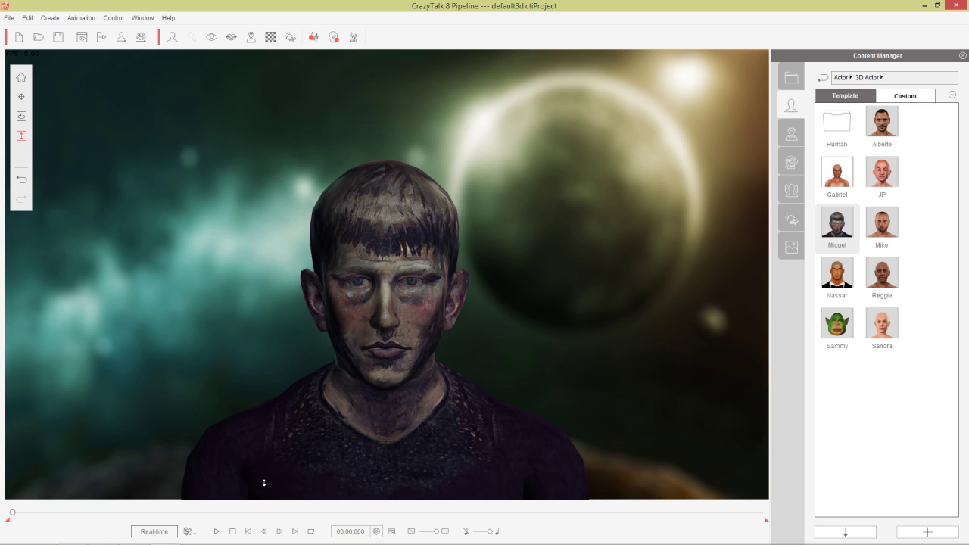
{"action": "left_click", "coordinate": [217, 532]}
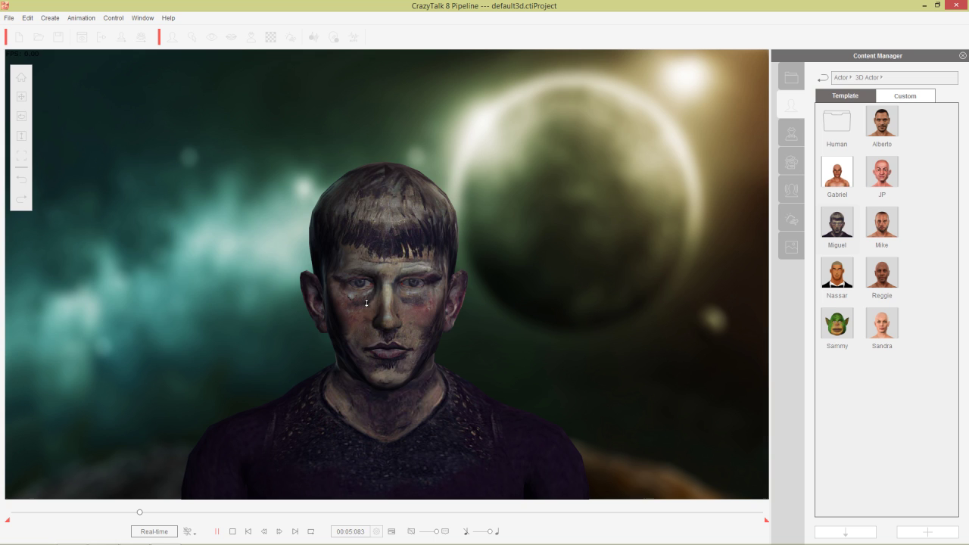
{"action": "left_click", "coordinate": [232, 532]}
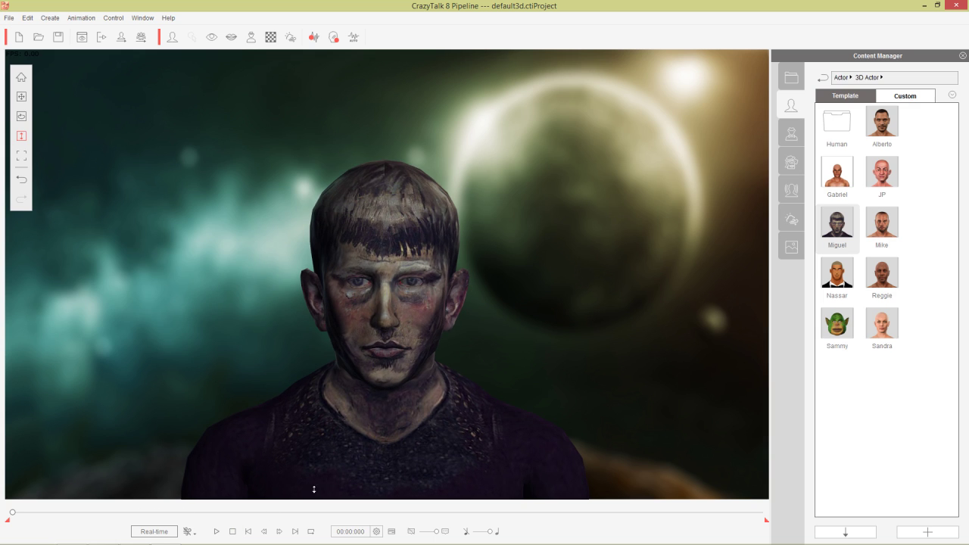
{"action": "left_click", "coordinate": [23, 183]}
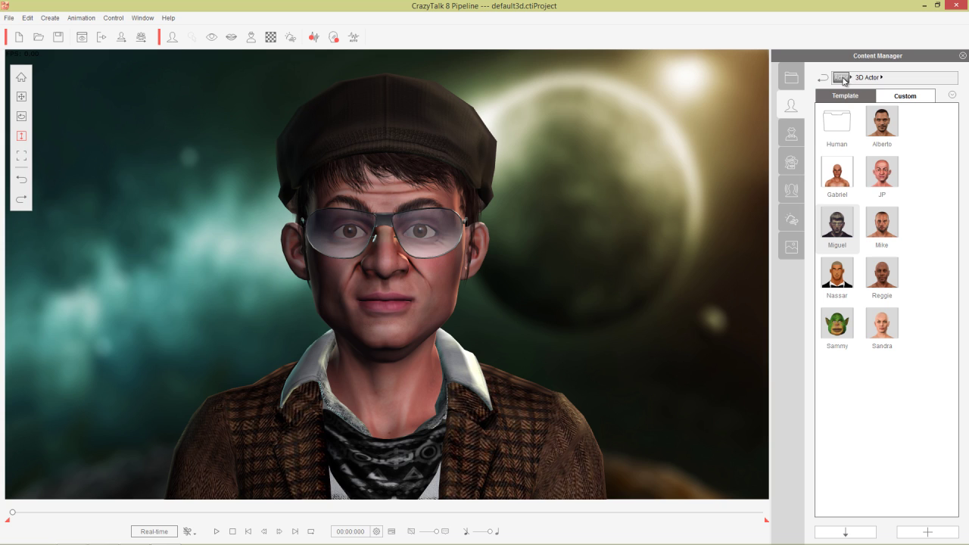
{"action": "left_click", "coordinate": [842, 79]}
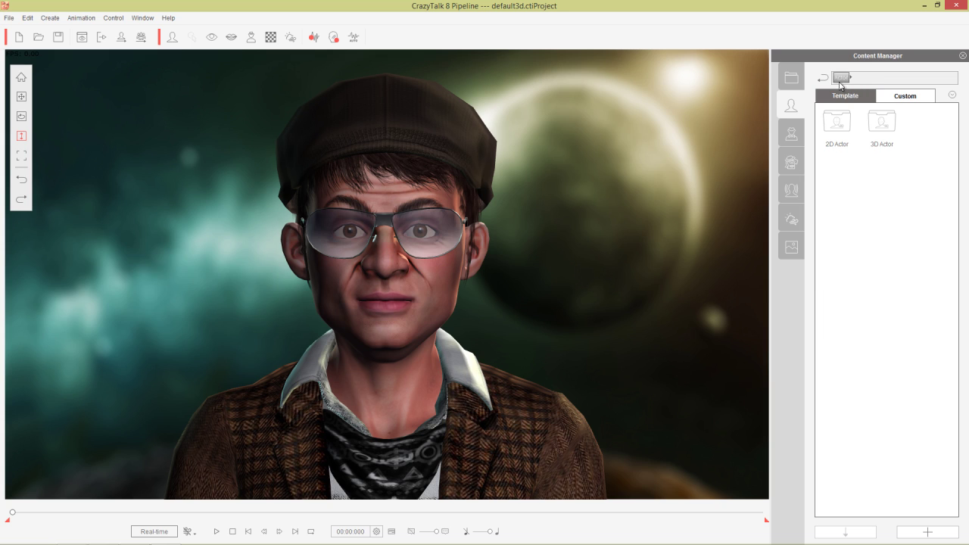
Step: Try the Aloha Male, Angel Male and Female_Winter actor styles, ending with Male_Winter
{"action": "left_click", "coordinate": [798, 139]}
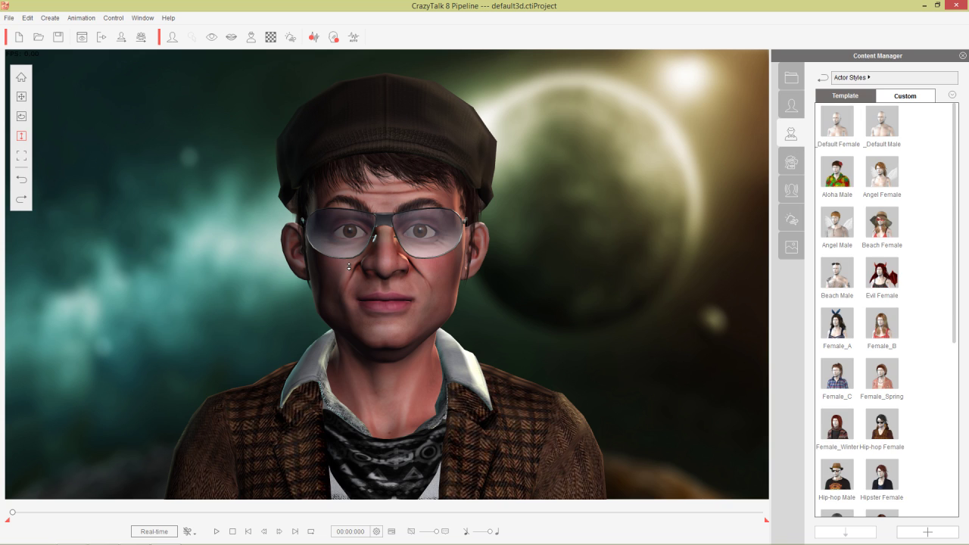
{"action": "left_click", "coordinate": [832, 176]}
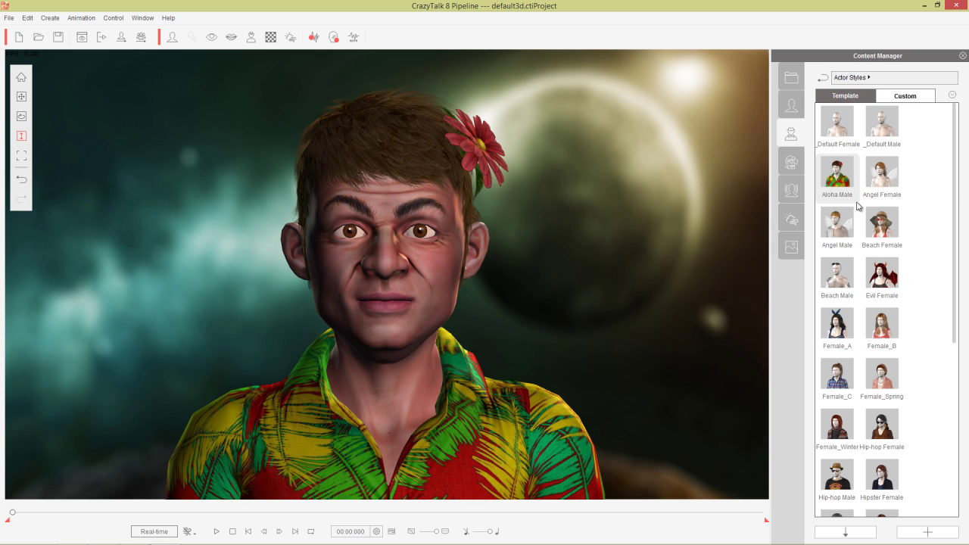
{"action": "left_click", "coordinate": [835, 226]}
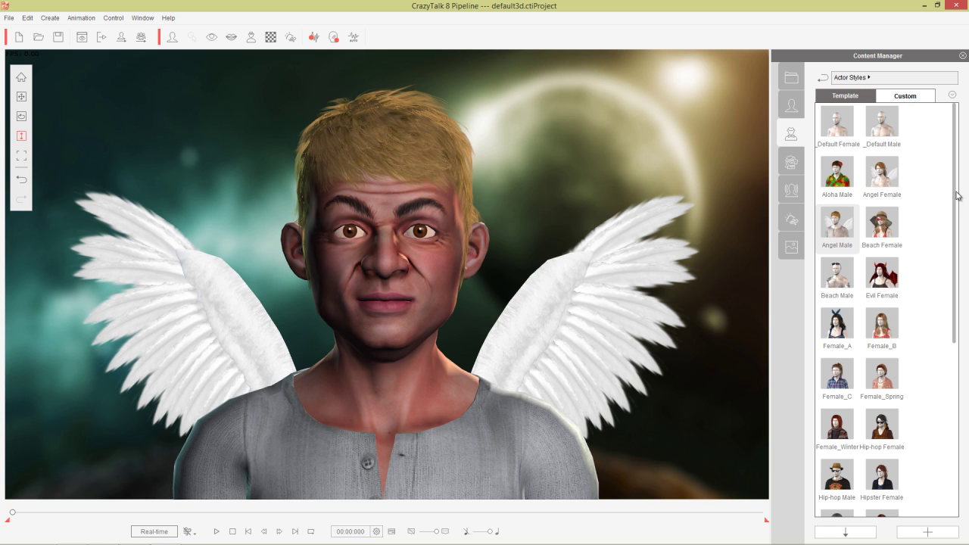
{"action": "left_click_drag", "start_coordinate": [956, 195], "coordinate": [946, 391]}
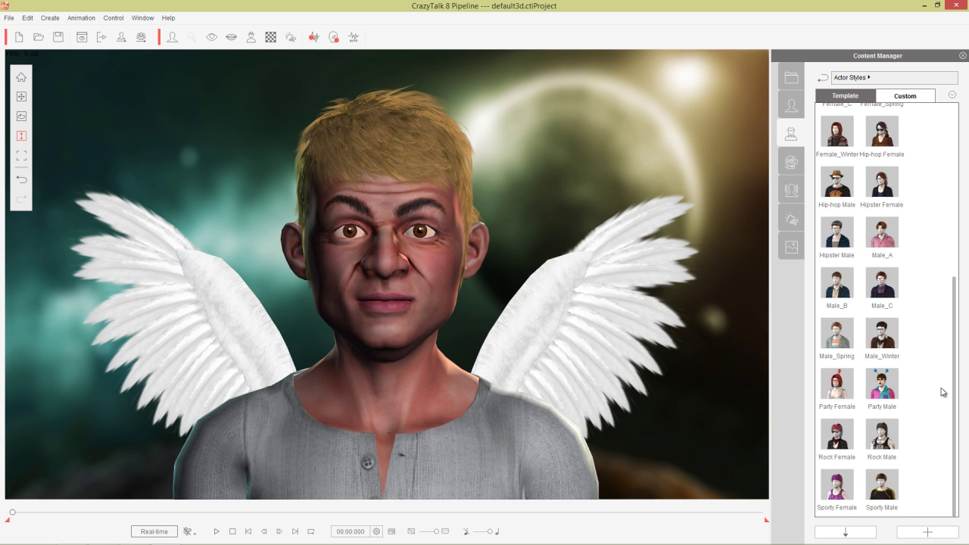
{"action": "double_click", "coordinate": [835, 140]}
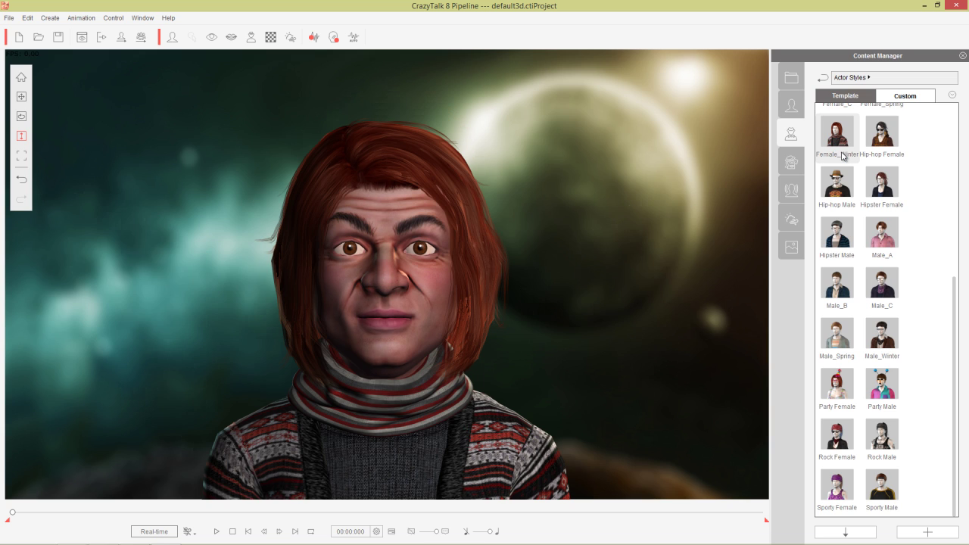
{"action": "double_click", "coordinate": [885, 338]}
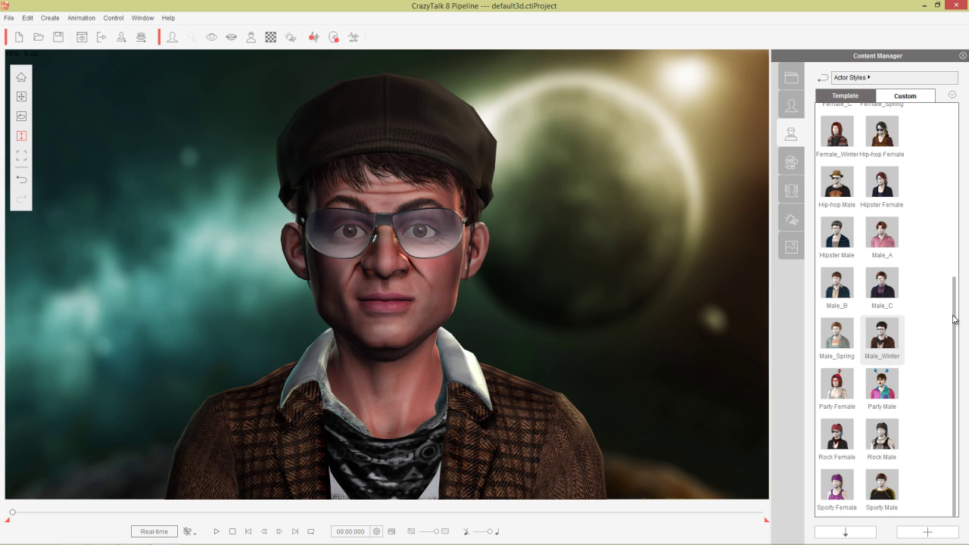
{"action": "scroll", "coordinate": [948, 122], "scroll_direction": "up", "scroll_amount": 5}
{"action": "scroll", "coordinate": [947, 125], "scroll_direction": "up", "scroll_amount": 2}
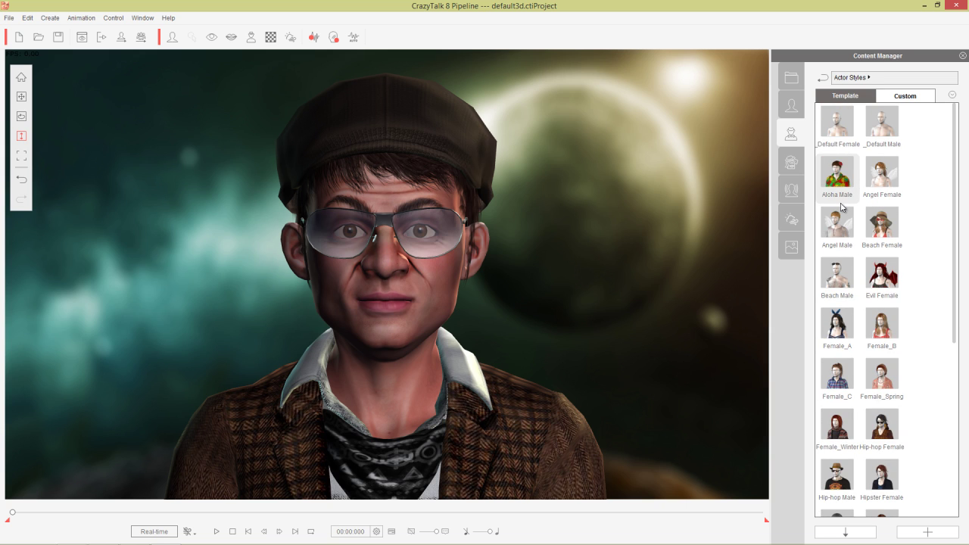
{"action": "left_click", "coordinate": [792, 165]}
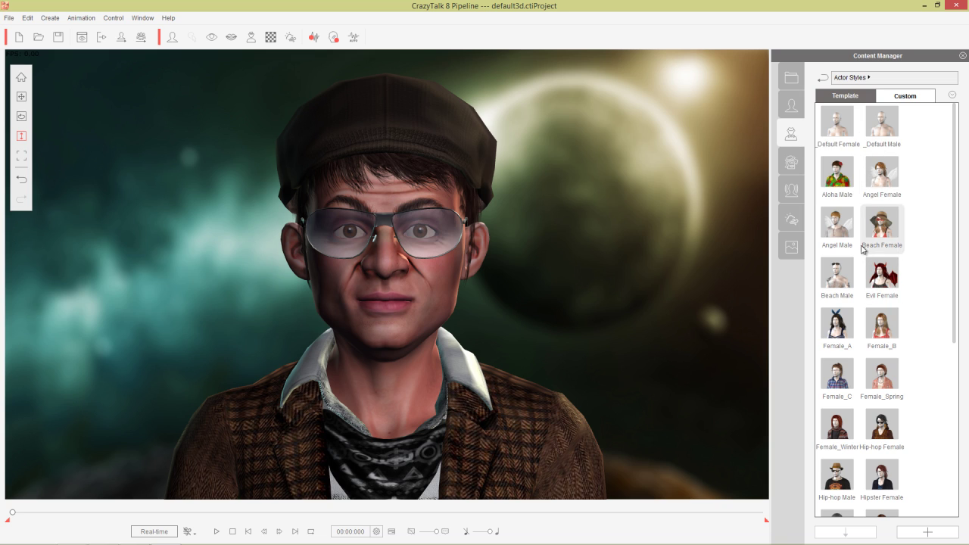
Step: Cycle the Actor Styles view through large icons and detail list back to thumbnails, widening the panel
{"action": "left_click", "coordinate": [953, 100]}
{"action": "left_click", "coordinate": [918, 222]}
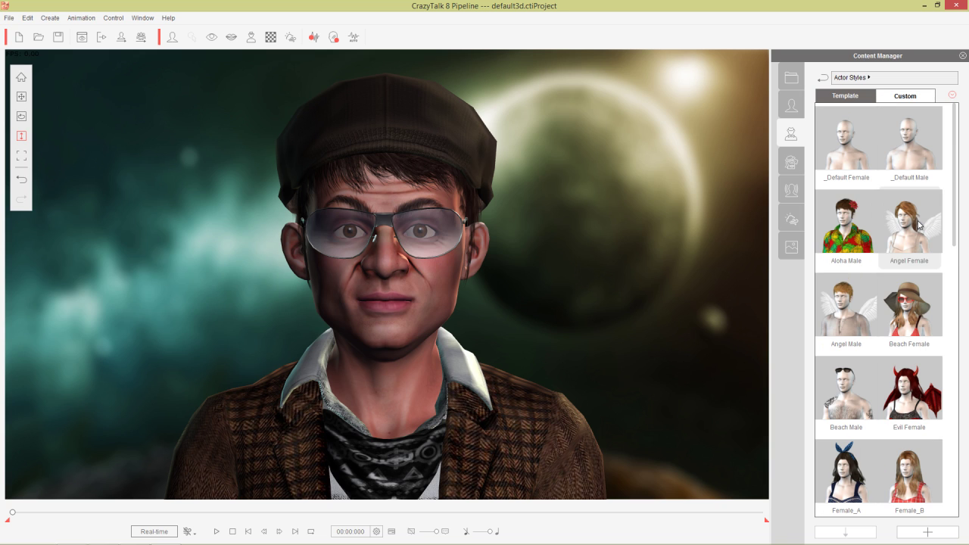
{"action": "left_click", "coordinate": [952, 97]}
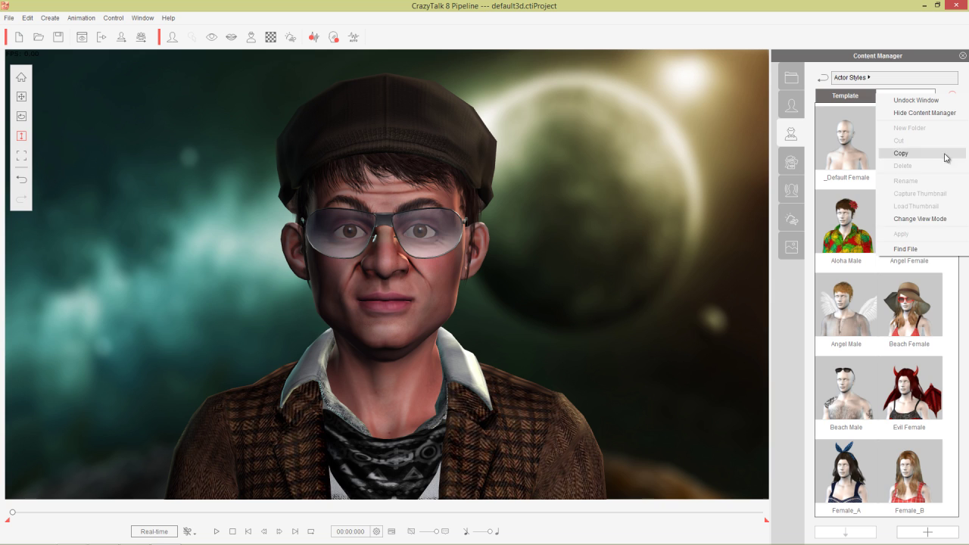
{"action": "left_click", "coordinate": [935, 217]}
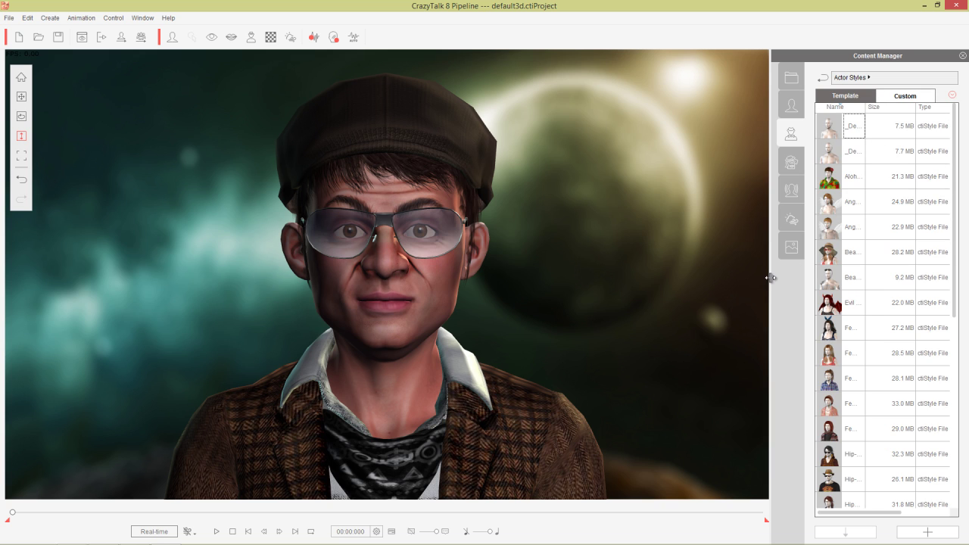
{"action": "left_click_drag", "start_coordinate": [766, 278], "coordinate": [752, 263]}
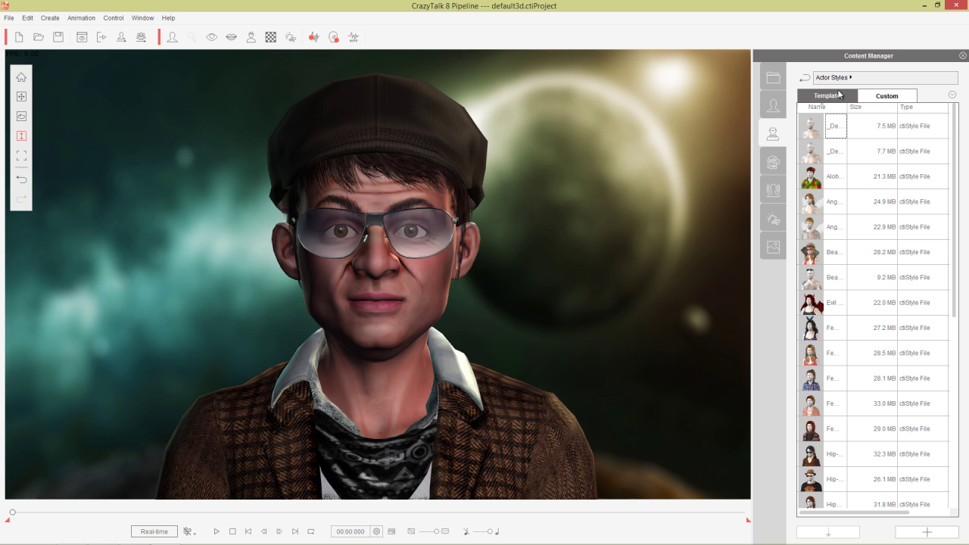
{"action": "left_click", "coordinate": [952, 96]}
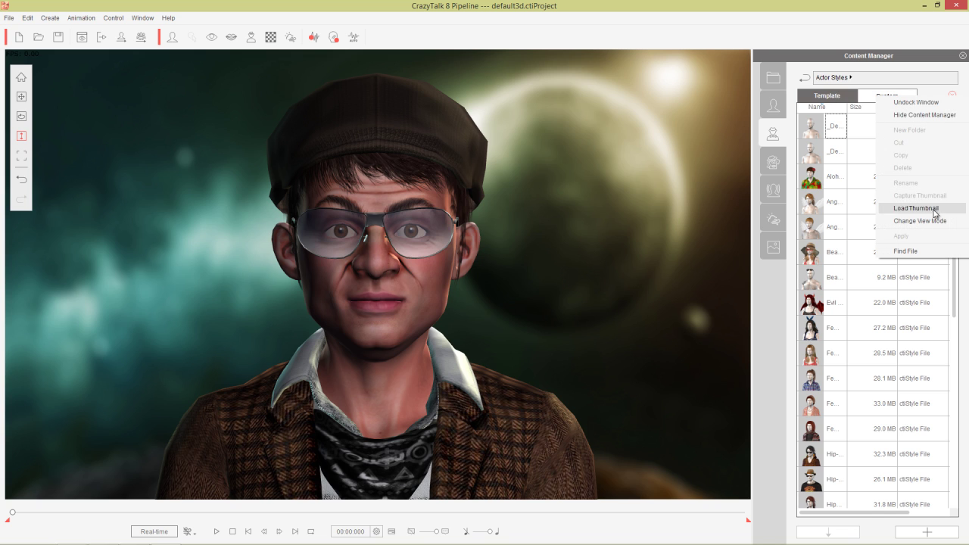
{"action": "left_click", "coordinate": [928, 206]}
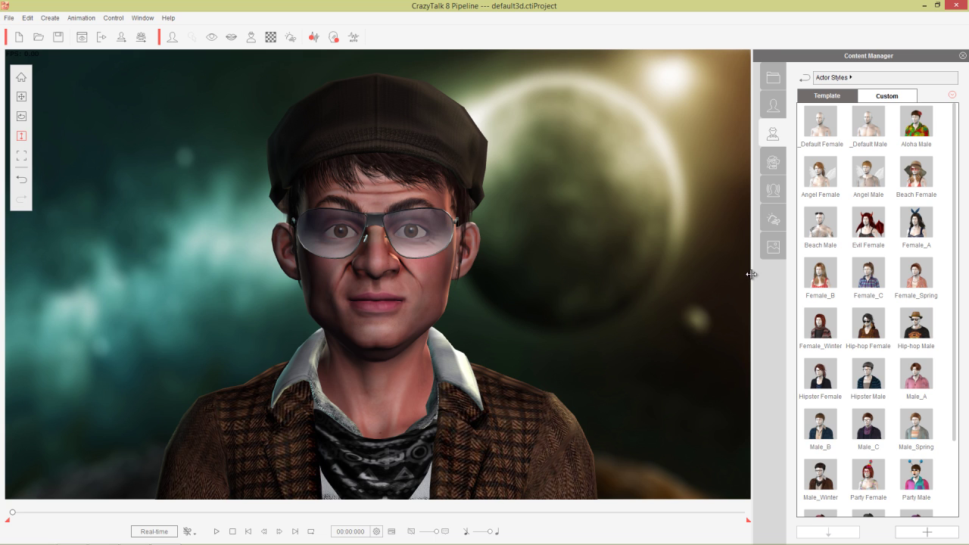
{"action": "mouse_move", "coordinate": [751, 275]}
{"action": "left_mouse_down"}
{"action": "mouse_move", "coordinate": [786, 268]}
{"action": "mouse_move", "coordinate": [753, 274]}
{"action": "left_mouse_up"}
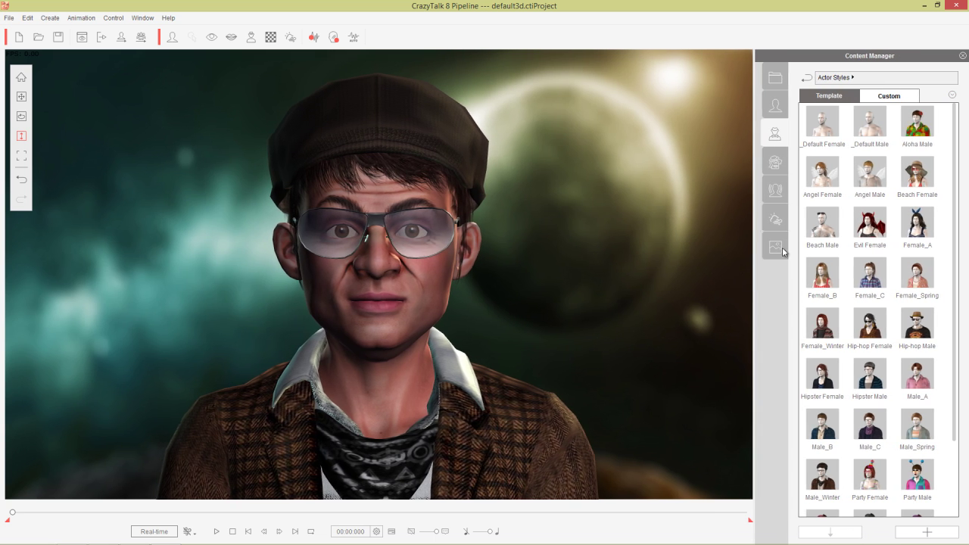
Step: In Actor Elements › 02_Teeth, try the gapped kid teeth, then apply 01_Normal teeth
{"action": "left_click", "coordinate": [775, 162]}
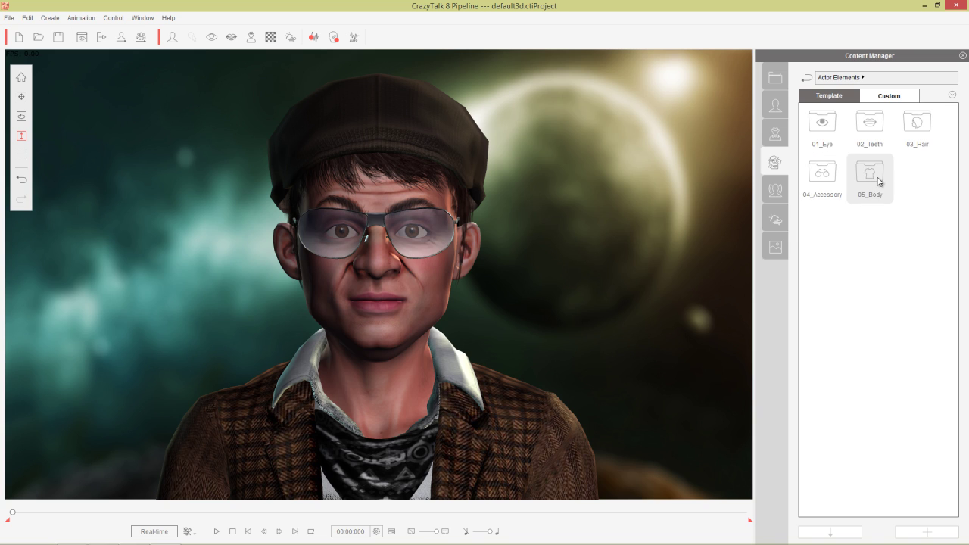
{"action": "double_click", "coordinate": [871, 127]}
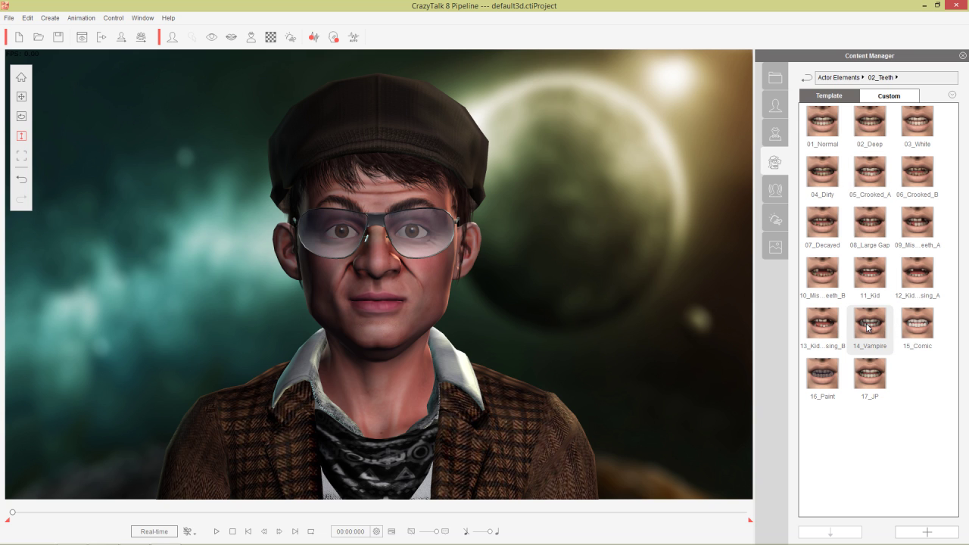
{"action": "double_click", "coordinate": [828, 324]}
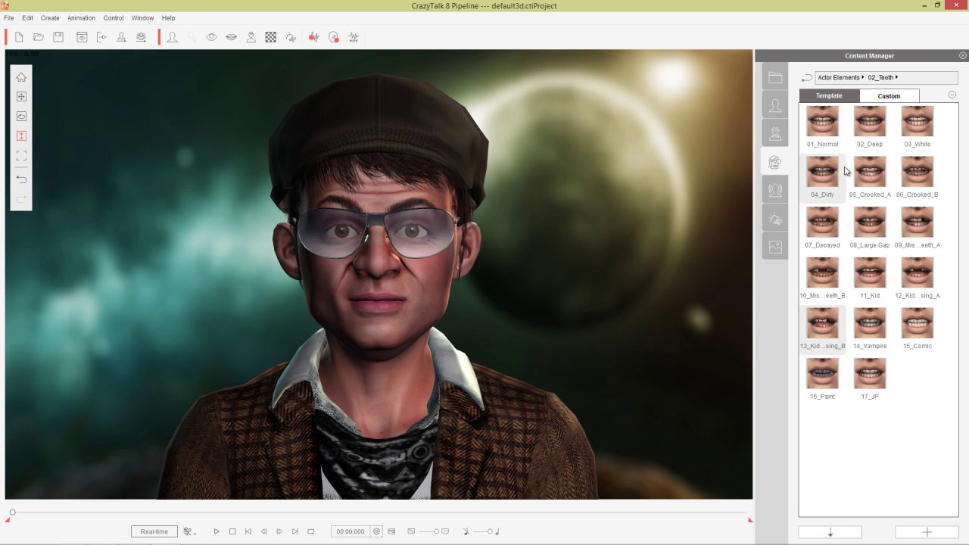
{"action": "double_click", "coordinate": [825, 128]}
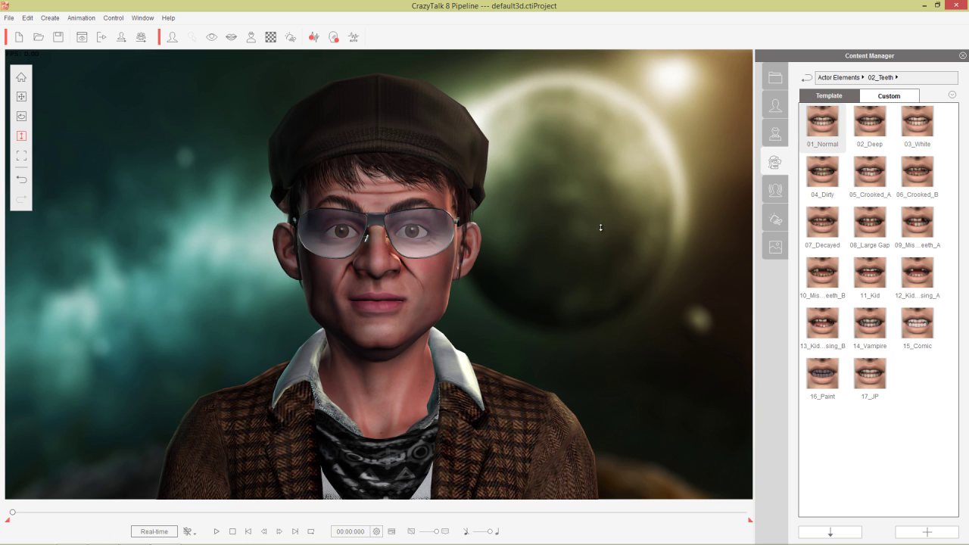
Step: Apply the Comic_03 eyes from the 01_Eye › 03_Comic folder
{"action": "left_click", "coordinate": [839, 77]}
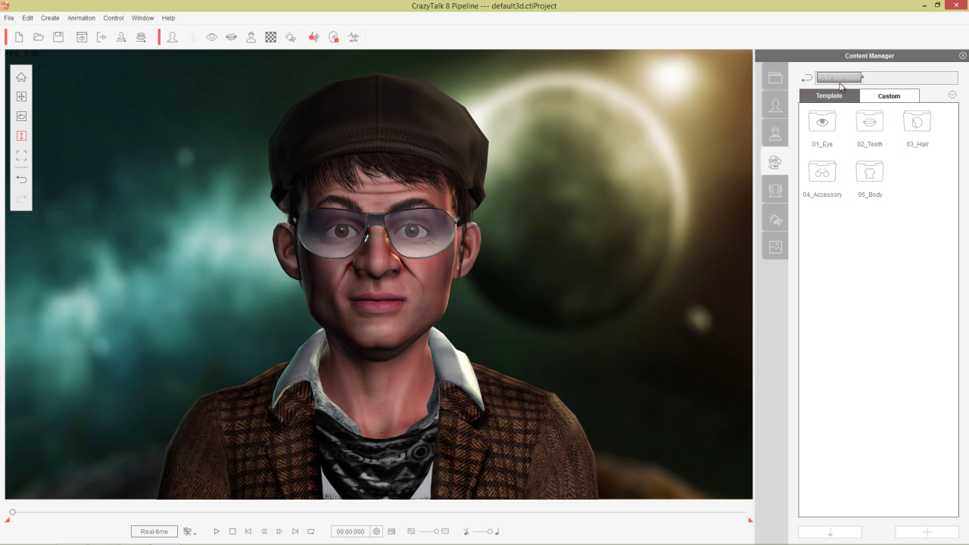
{"action": "double_click", "coordinate": [822, 125]}
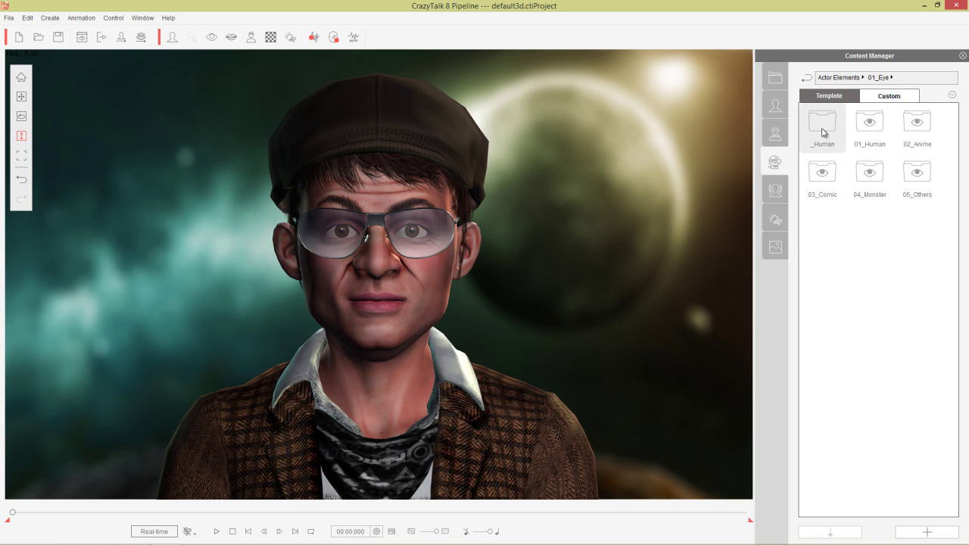
{"action": "double_click", "coordinate": [824, 184]}
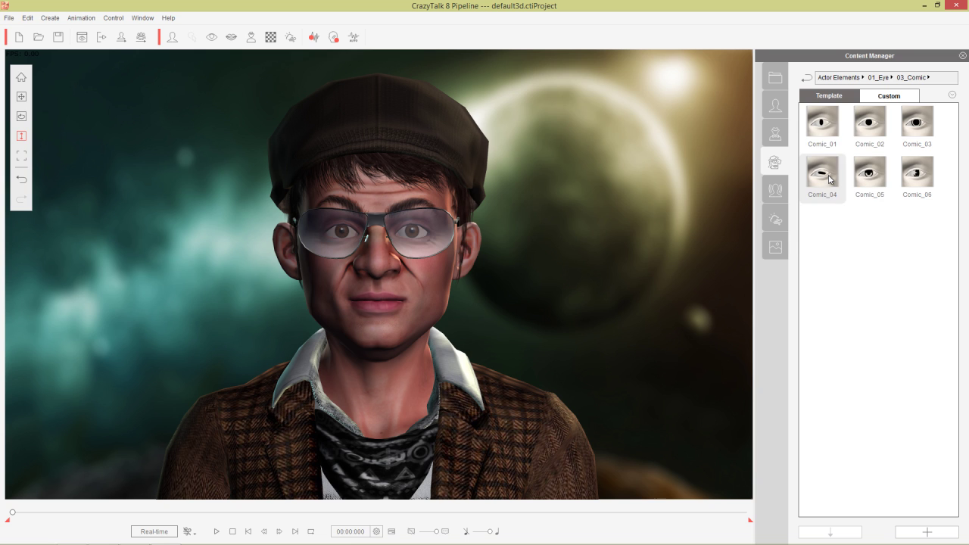
{"action": "double_click", "coordinate": [911, 133]}
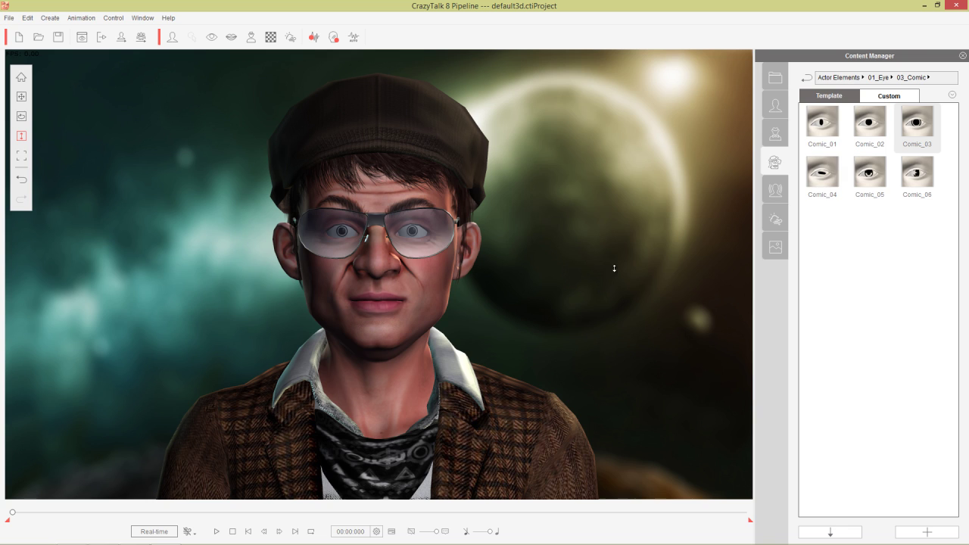
Step: Browse the 04_Monster eyes, then apply Nassar and finally JP from 05_Others
{"action": "left_click", "coordinate": [879, 77]}
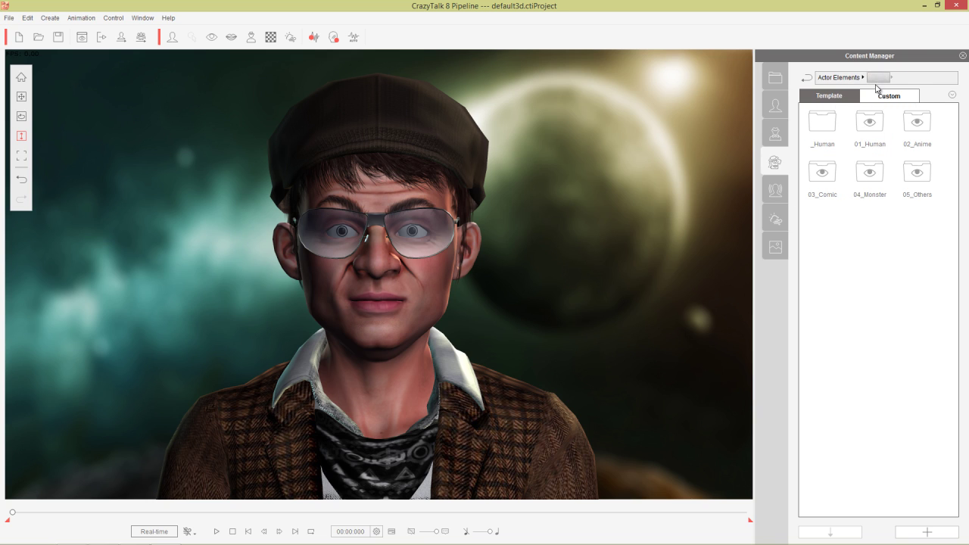
{"action": "double_click", "coordinate": [883, 171]}
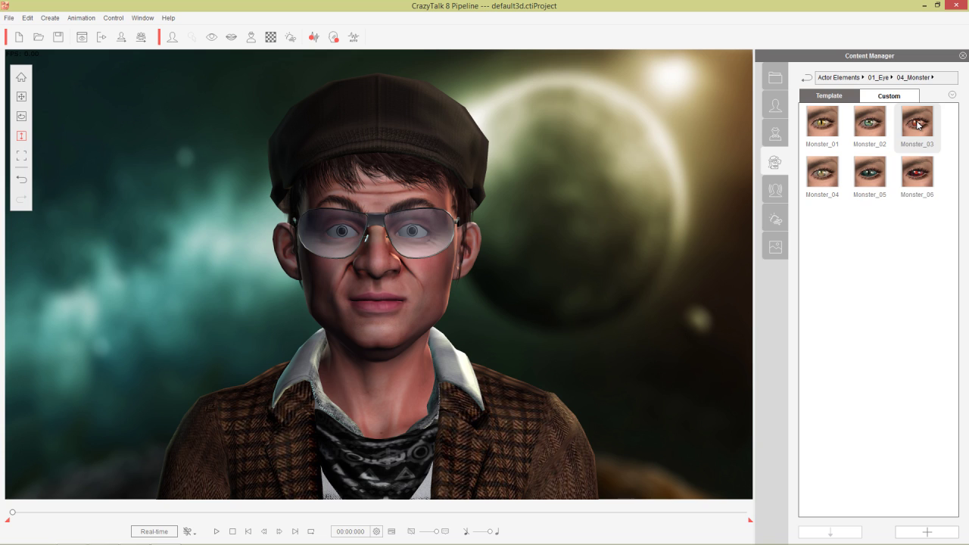
{"action": "left_click", "coordinate": [878, 78]}
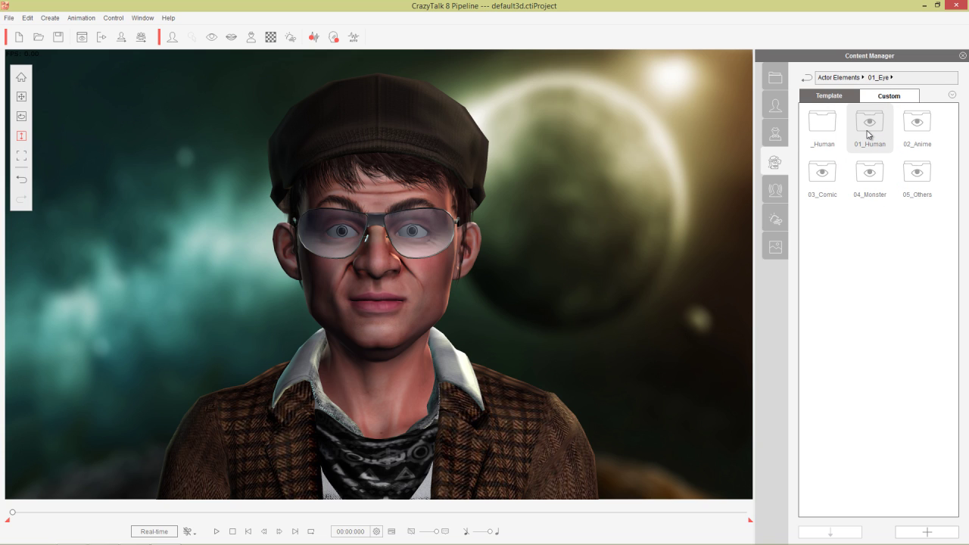
{"action": "double_click", "coordinate": [917, 174]}
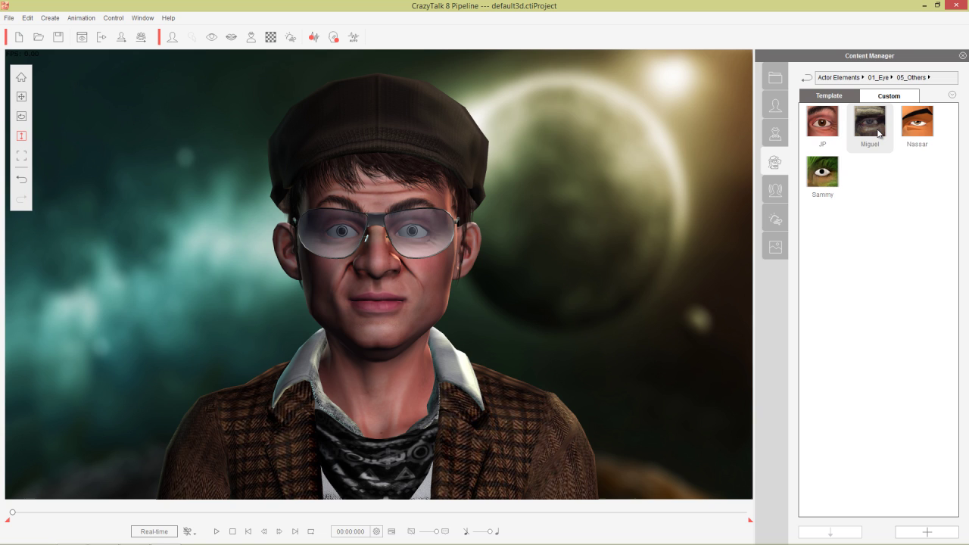
{"action": "double_click", "coordinate": [923, 130]}
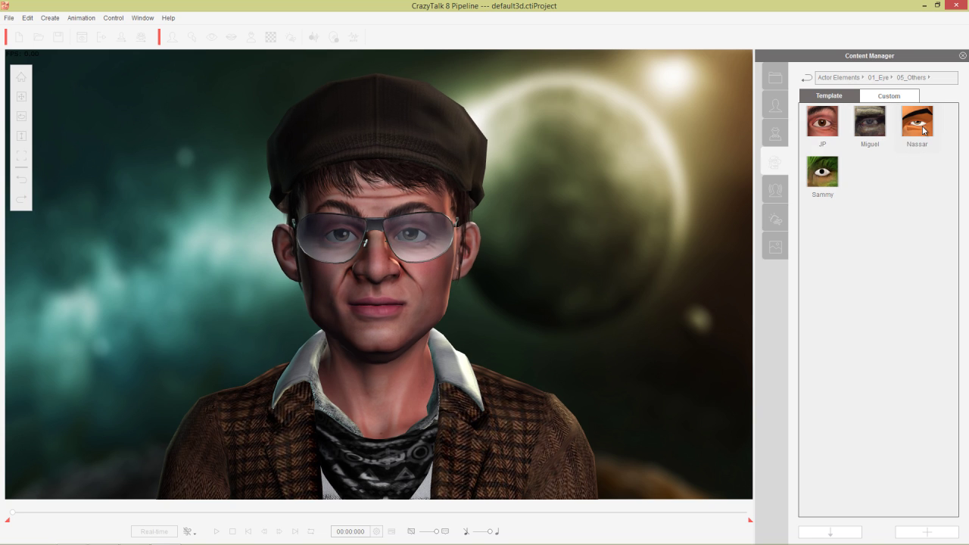
{"action": "double_click", "coordinate": [830, 127]}
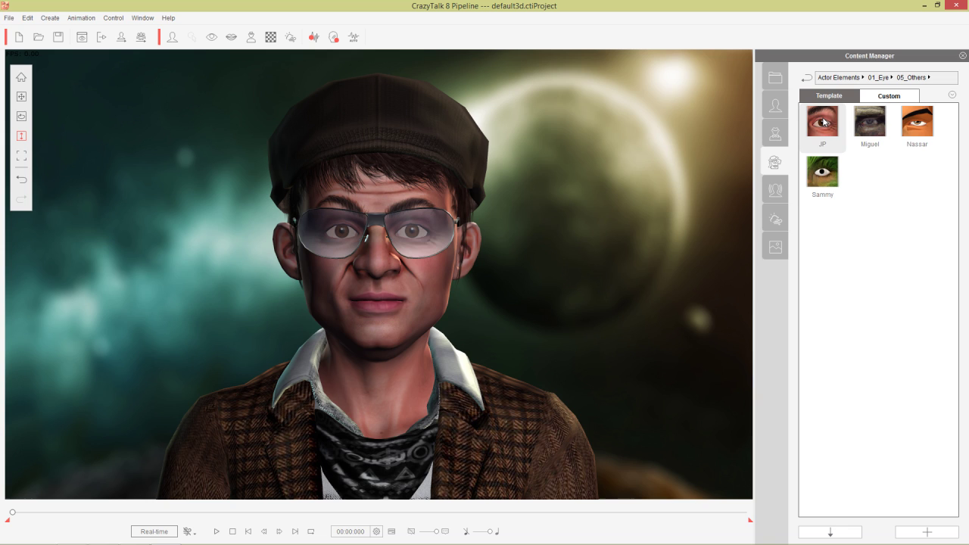
Step: Apply and play the Bragging voice script from Animation › Voice Script, then stop at 00:00:000
{"action": "left_click", "coordinate": [776, 191]}
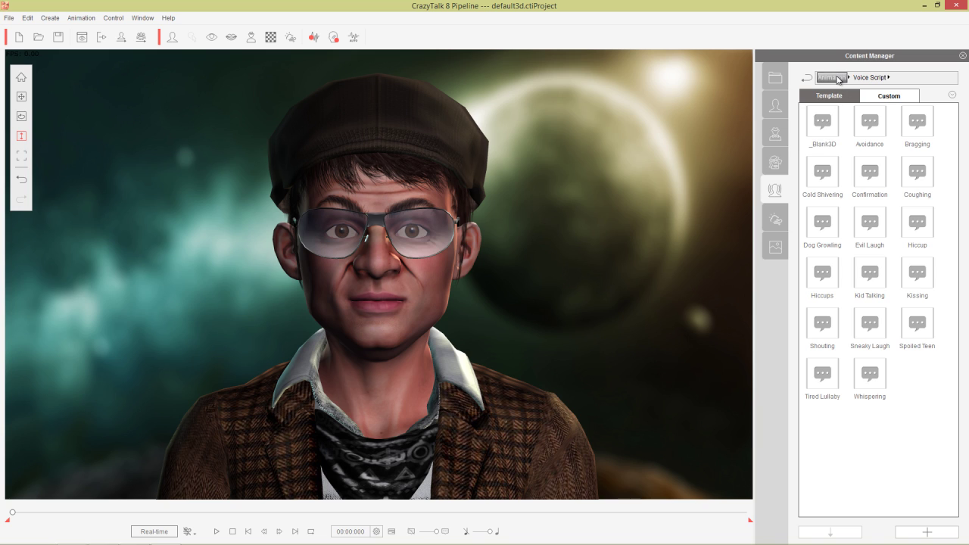
{"action": "left_click", "coordinate": [833, 78]}
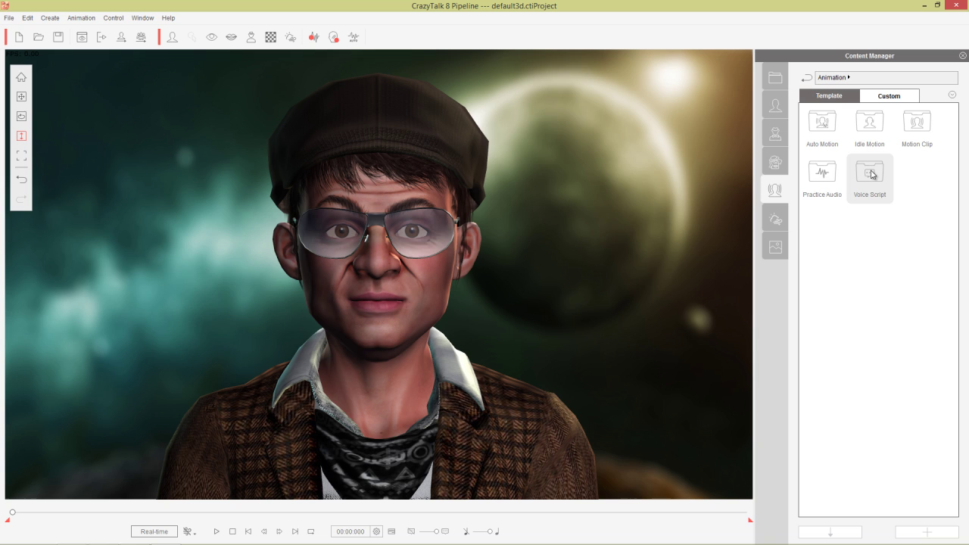
{"action": "double_click", "coordinate": [871, 174]}
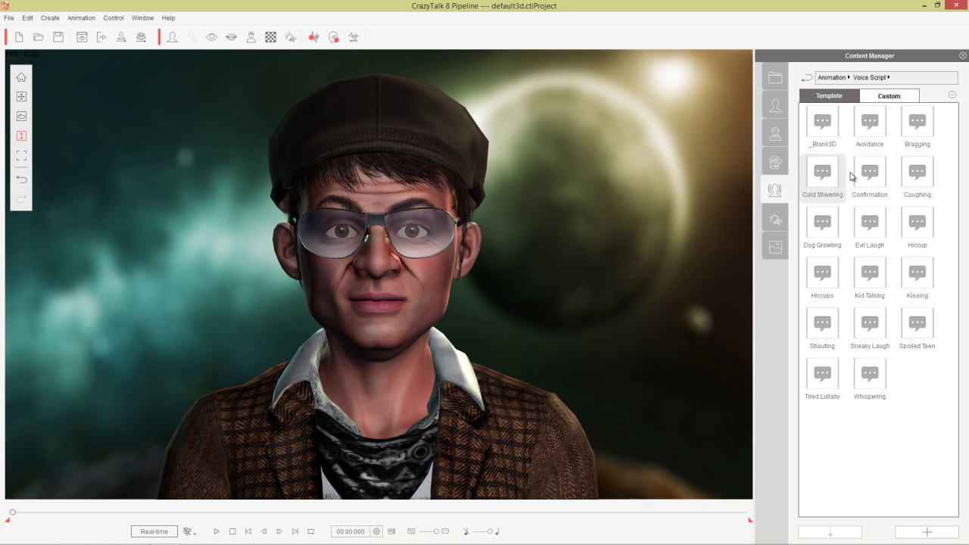
{"action": "left_click", "coordinate": [922, 123]}
{"action": "double_click", "coordinate": [922, 123]}
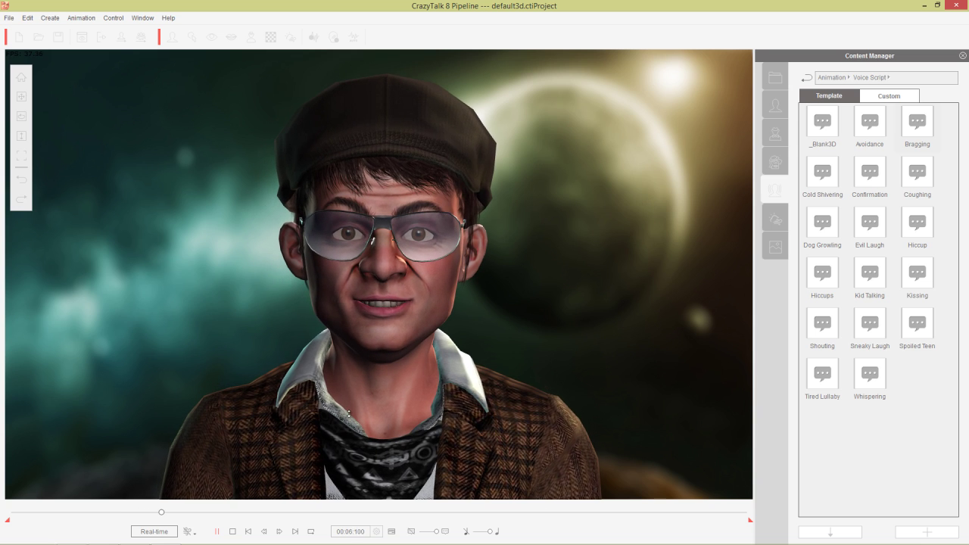
{"action": "left_click", "coordinate": [232, 532]}
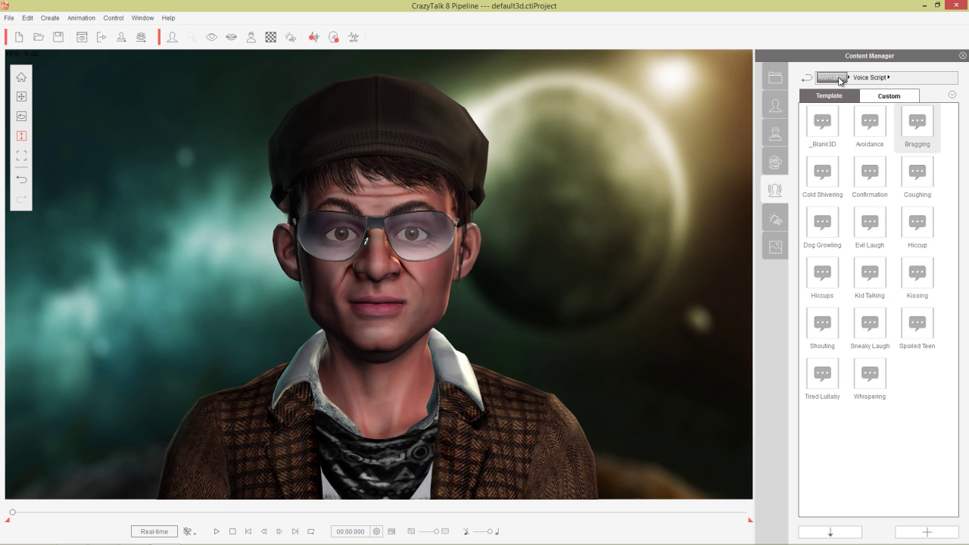
{"action": "left_click", "coordinate": [831, 77]}
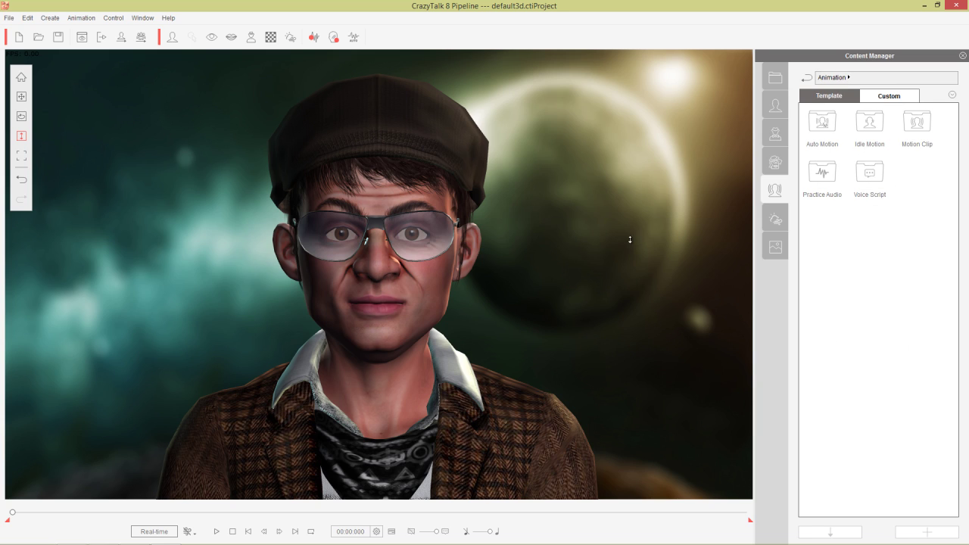
Step: Apply the Horror atmosphere and play it, then switch to Classroom and finally Beach
{"action": "left_click", "coordinate": [775, 220]}
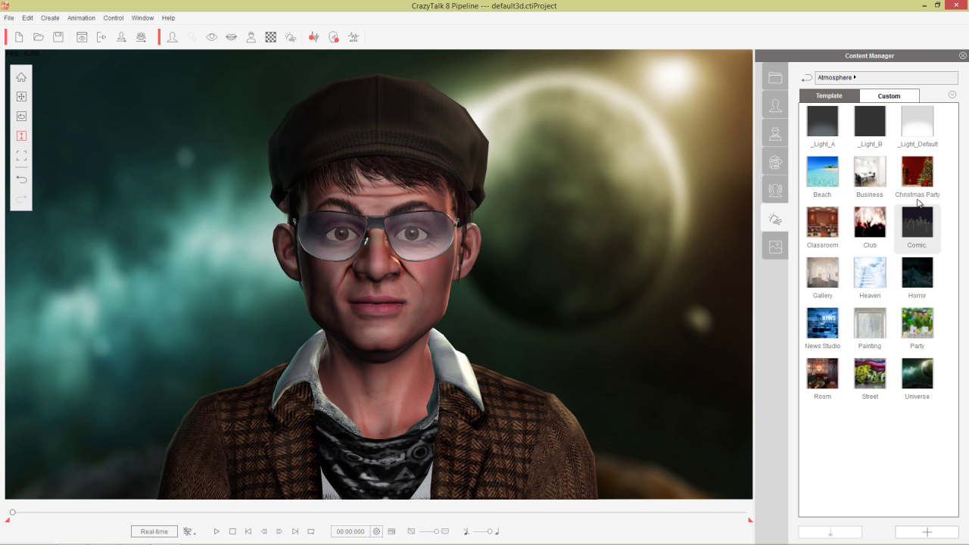
{"action": "double_click", "coordinate": [927, 284]}
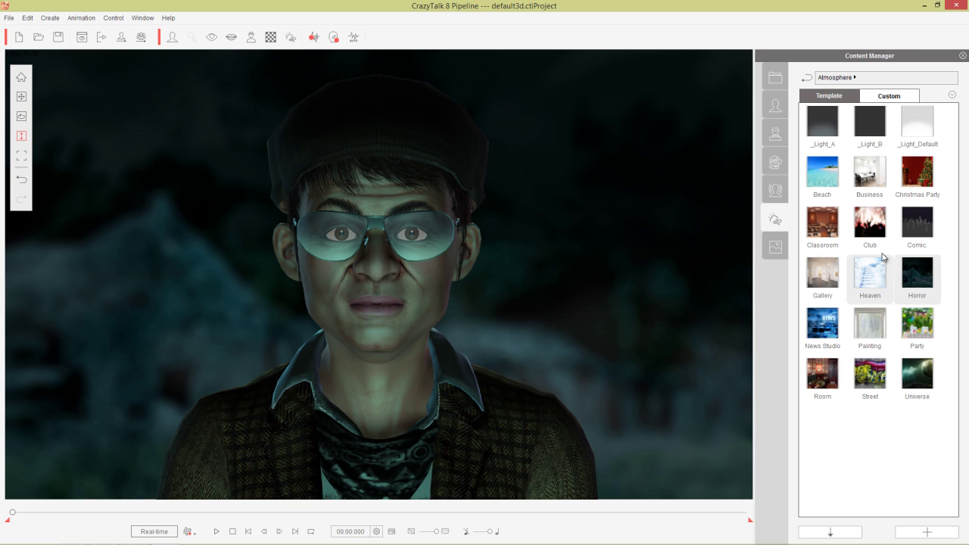
{"action": "left_click", "coordinate": [218, 531]}
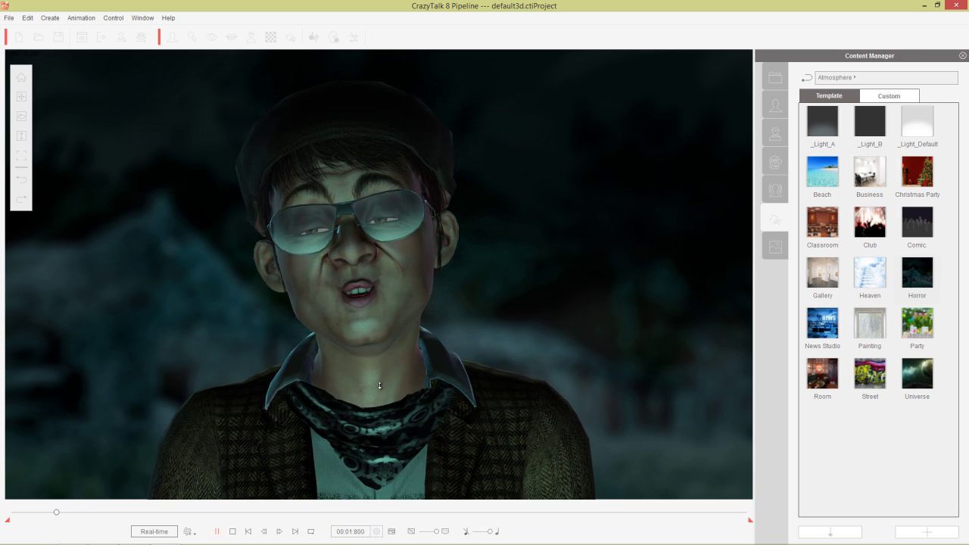
{"action": "left_click", "coordinate": [232, 531]}
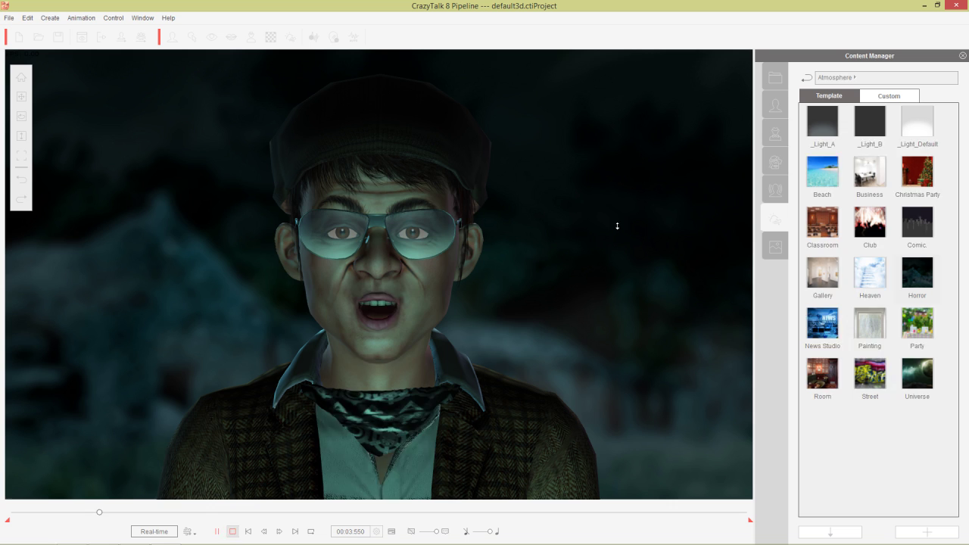
{"action": "double_click", "coordinate": [825, 223]}
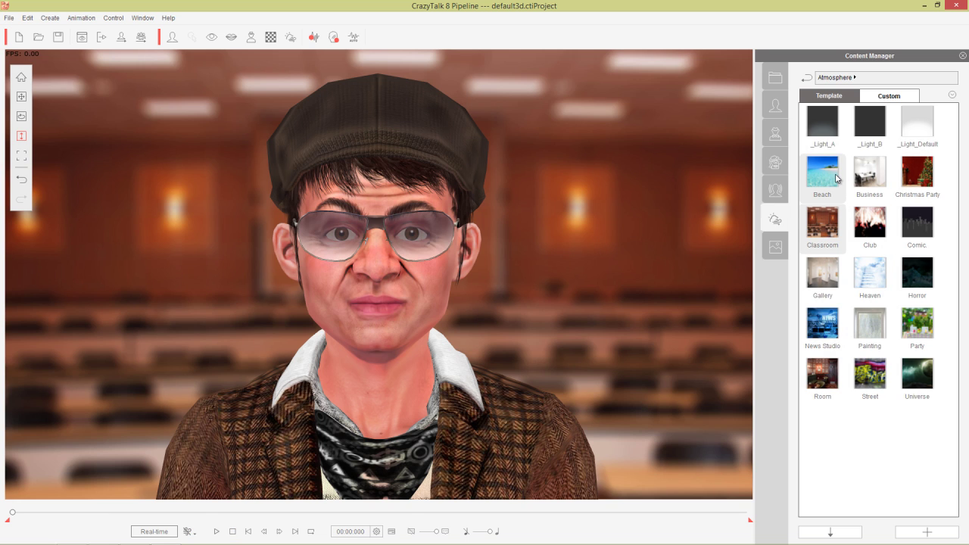
{"action": "double_click", "coordinate": [837, 178]}
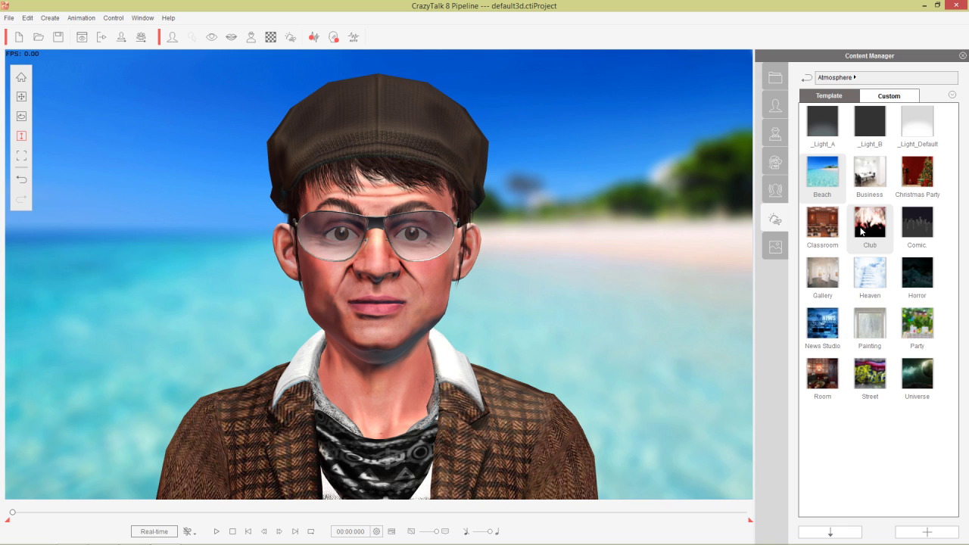
Step: Restyle the actor as Aloha Male, then browse the Atmosphere and Background libraries
{"action": "left_click", "coordinate": [771, 135]}
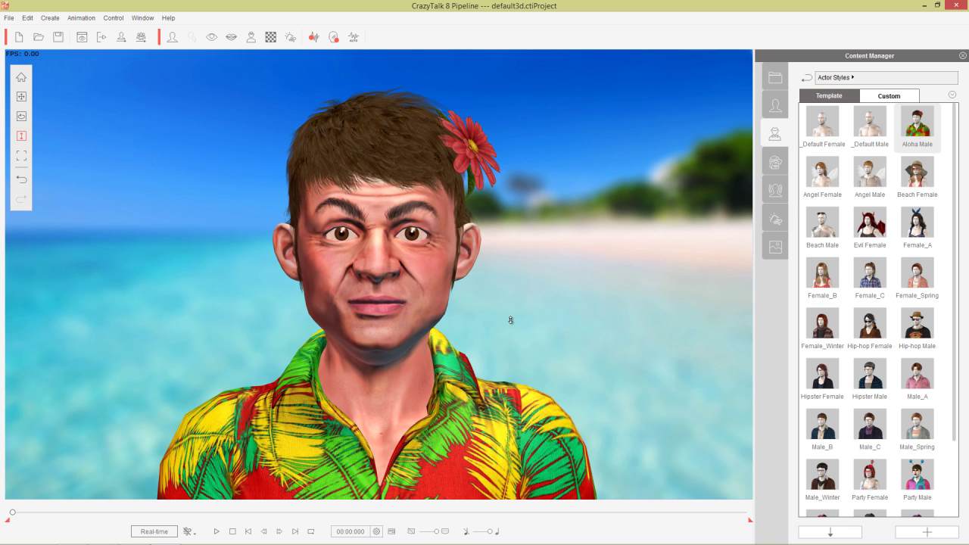
{"action": "left_click", "coordinate": [776, 220]}
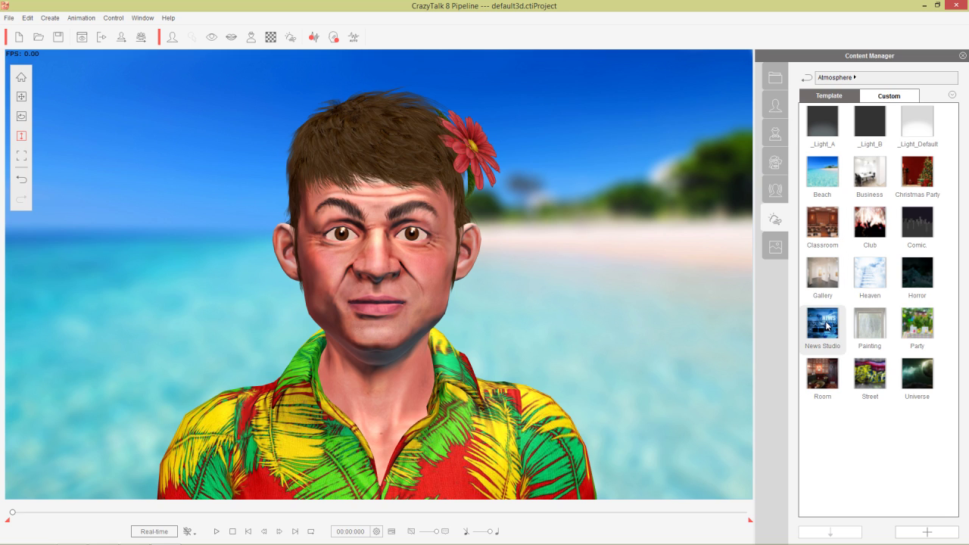
{"action": "left_click", "coordinate": [776, 248]}
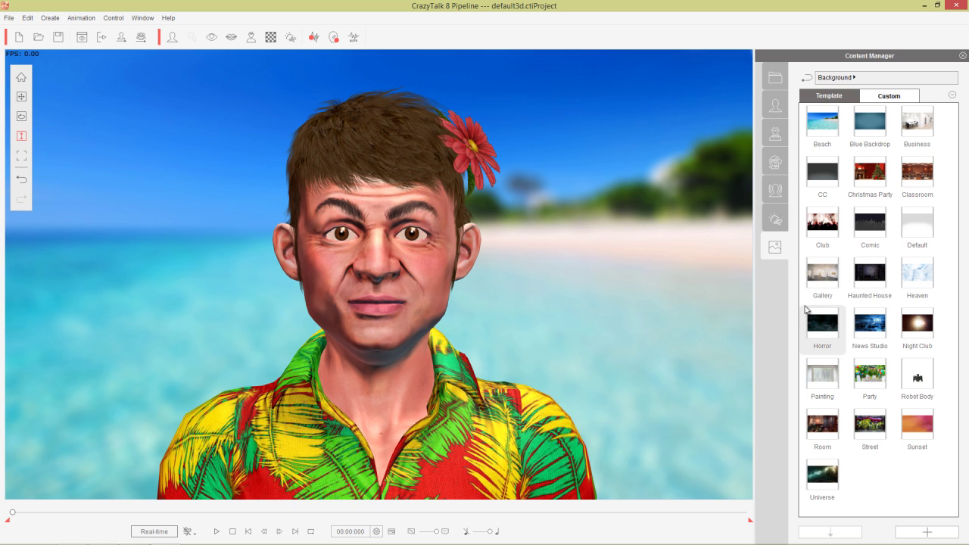
Step: Set the scene background to Christmas Party after briefly trying Night Club
{"action": "left_click", "coordinate": [921, 327]}
{"action": "double_click", "coordinate": [921, 327]}
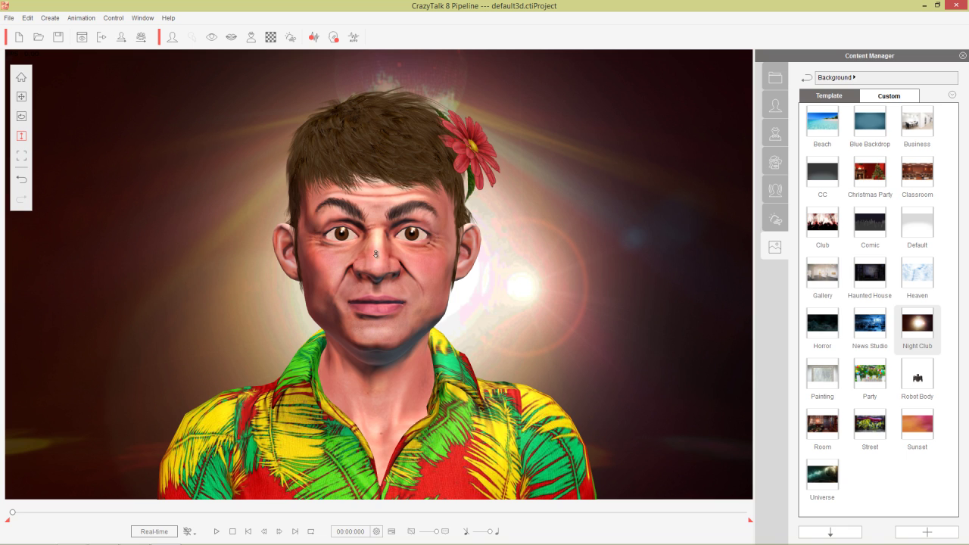
{"action": "double_click", "coordinate": [871, 171]}
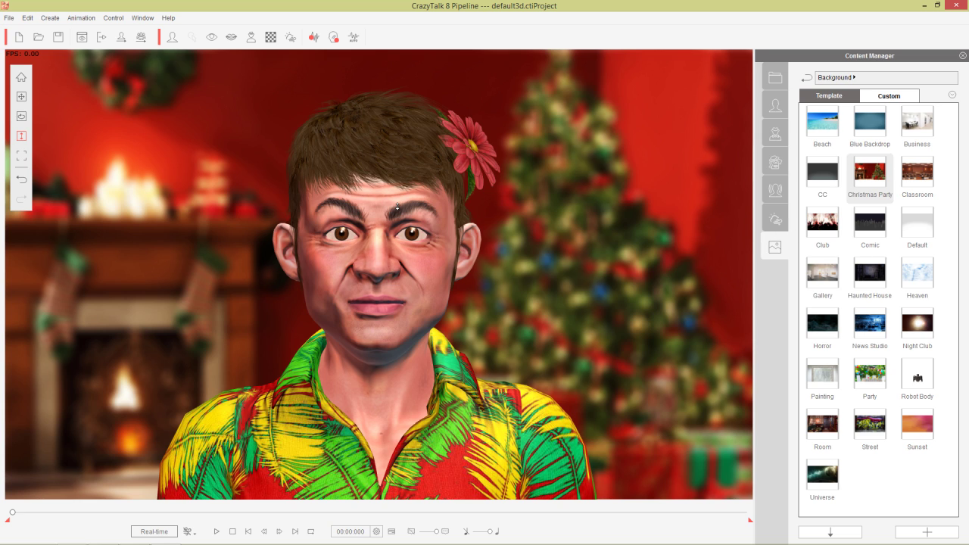
Step: Apply the Christmas Party atmosphere lighting, then browse the Background and Atmosphere template lists
{"action": "left_click", "coordinate": [780, 222]}
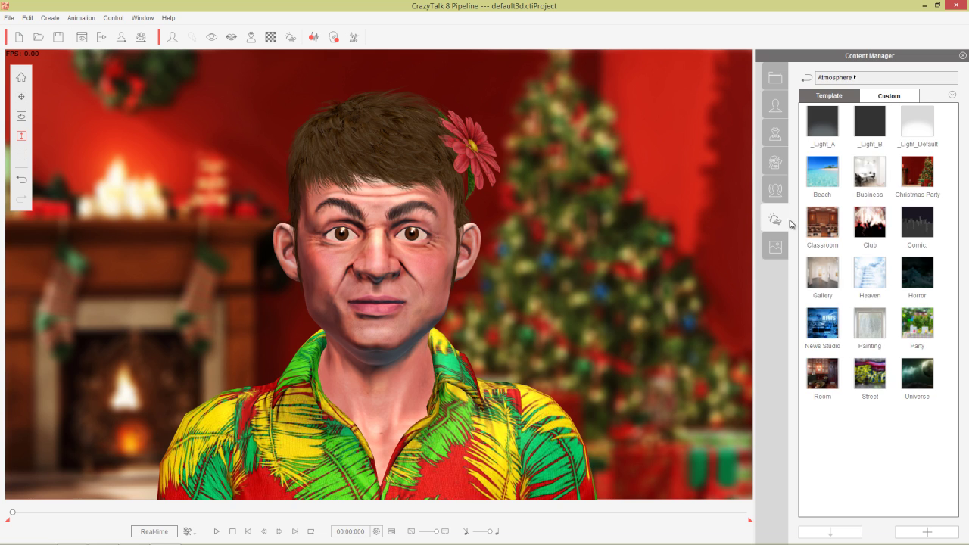
{"action": "double_click", "coordinate": [923, 182]}
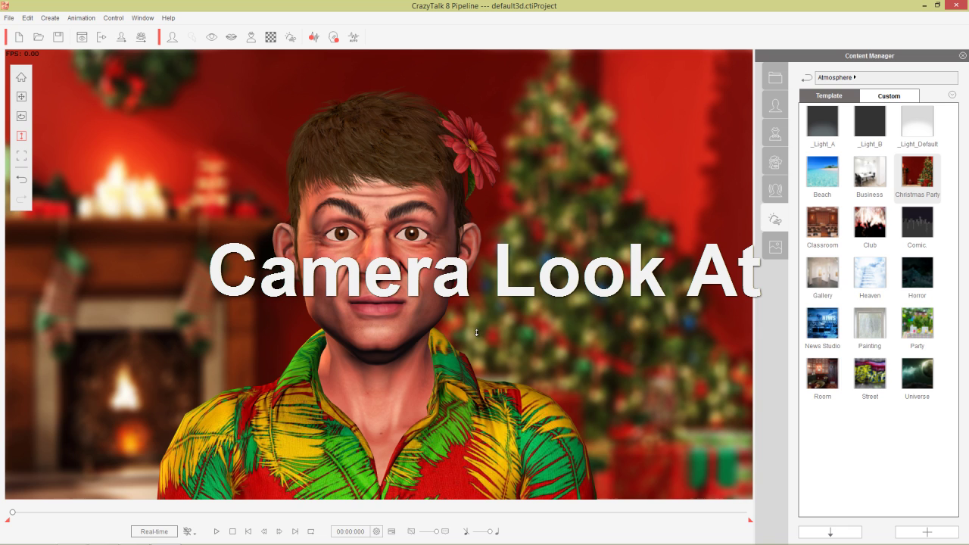
{"action": "left_click", "coordinate": [780, 250]}
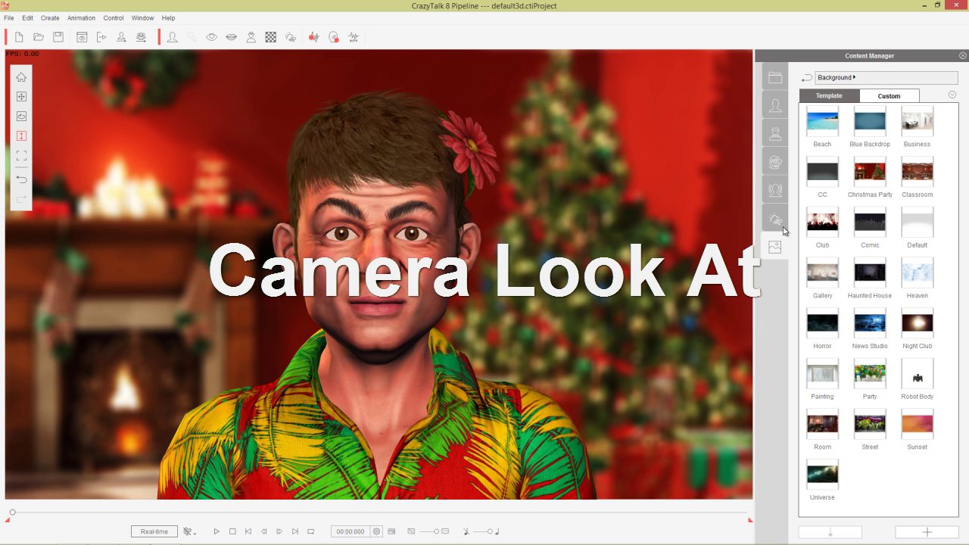
{"action": "left_click", "coordinate": [780, 228]}
Step: In Edit > Look at Camera, move the Eye/Head slider and orbit the camera around the character
{"action": "left_click", "coordinate": [780, 248]}
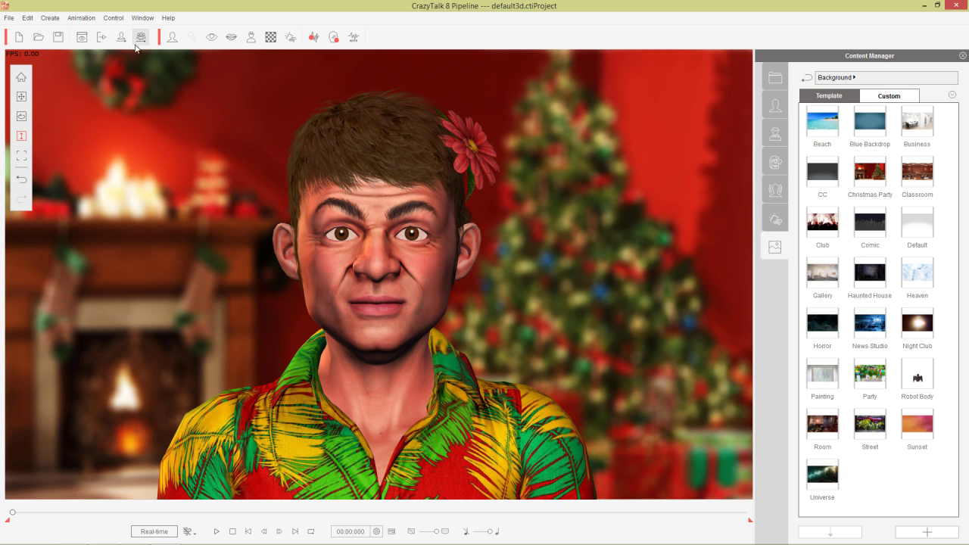
{"action": "left_click", "coordinate": [30, 19]}
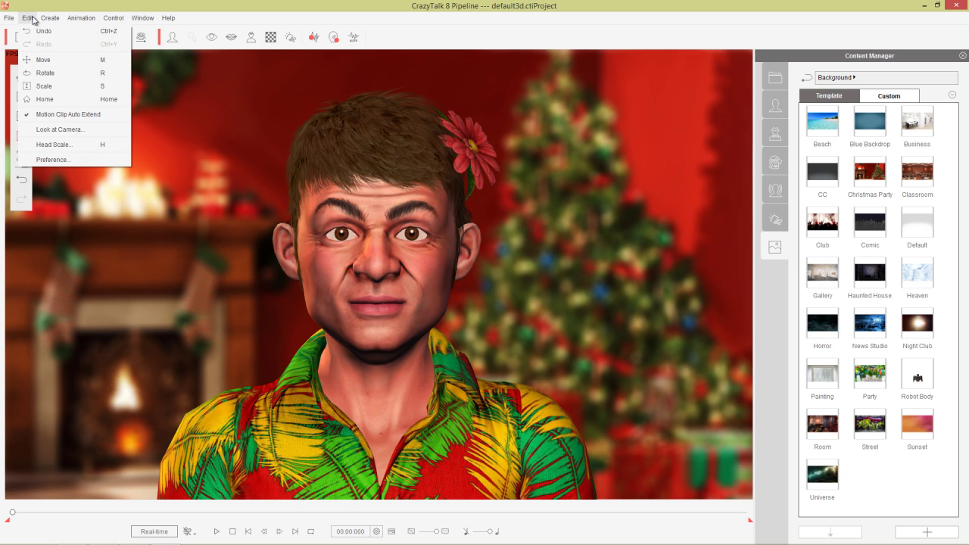
{"action": "left_click", "coordinate": [80, 130]}
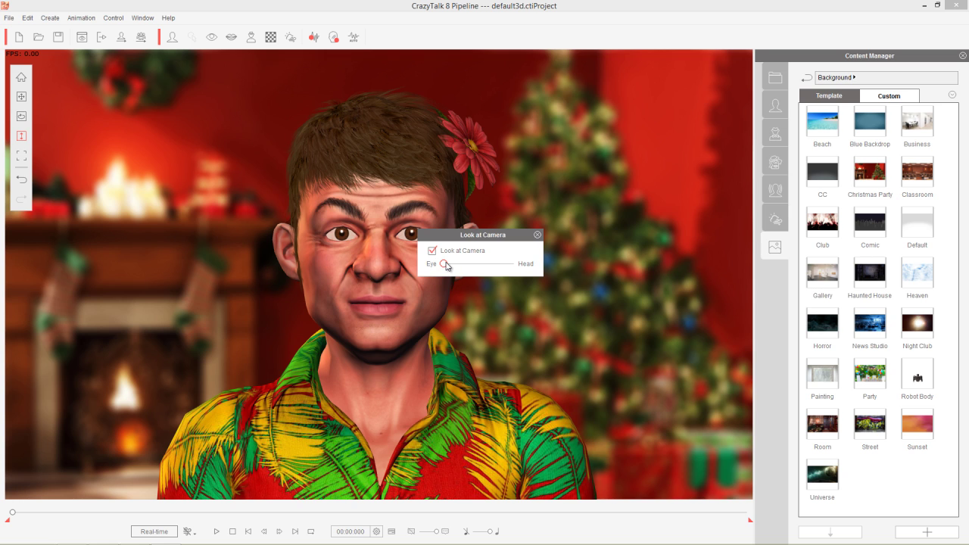
{"action": "left_click_drag", "start_coordinate": [444, 263], "coordinate": [526, 261]}
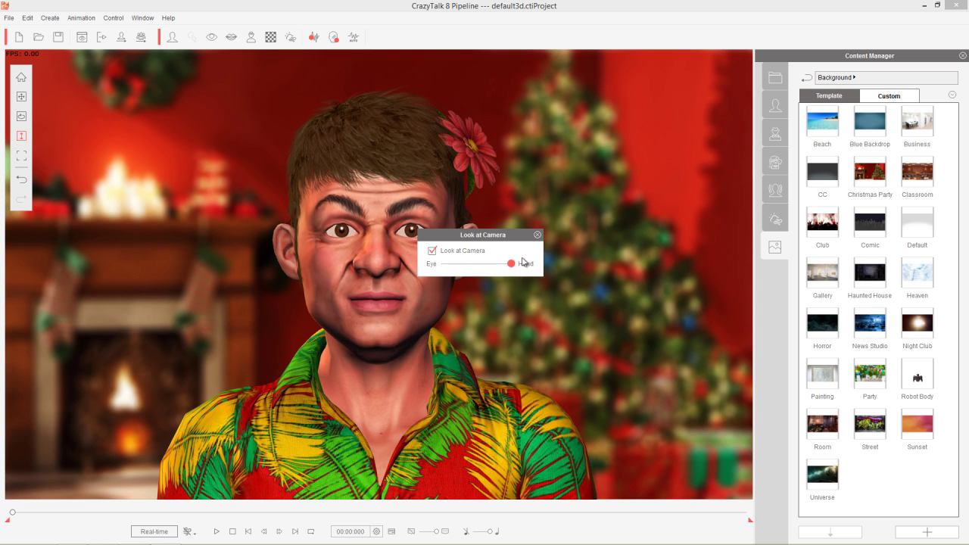
{"action": "key", "text": "r"}
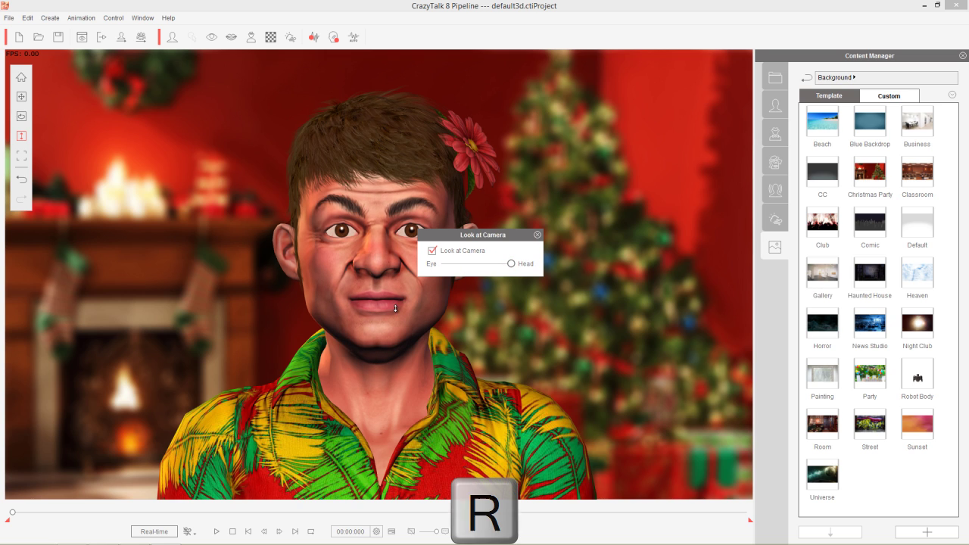
{"action": "left_click", "coordinate": [538, 234]}
{"action": "mouse_move", "coordinate": [477, 288]}
{"action": "left_mouse_down"}
{"action": "mouse_move", "coordinate": [336, 299]}
{"action": "mouse_move", "coordinate": [666, 268]}
{"action": "mouse_move", "coordinate": [341, 301]}
{"action": "mouse_move", "coordinate": [394, 300]}
{"action": "mouse_move", "coordinate": [327, 313]}
{"action": "mouse_move", "coordinate": [479, 300]}
{"action": "left_mouse_up"}
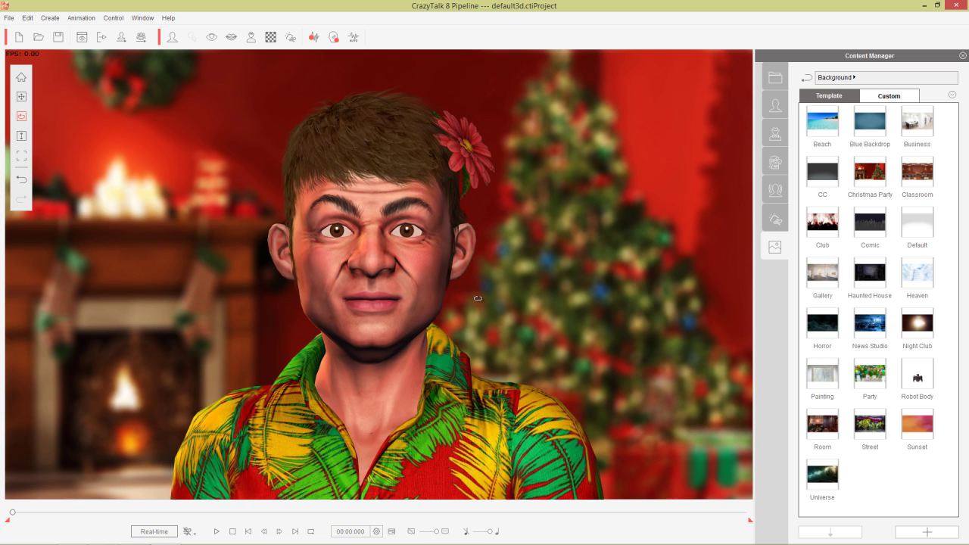
Step: Slide Look at Camera toward Eye, orbit to test it, then reset to the front camera
{"action": "left_click", "coordinate": [27, 17]}
{"action": "left_click", "coordinate": [84, 130]}
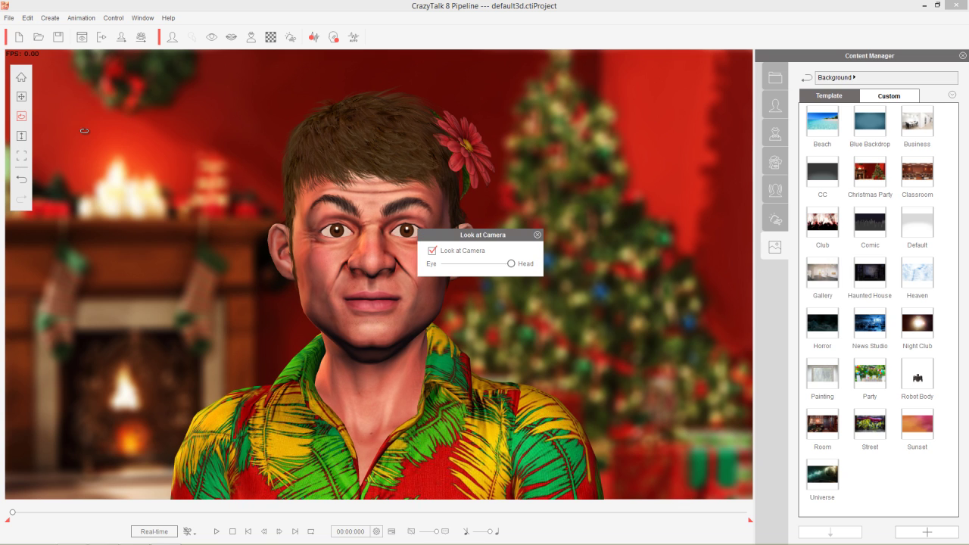
{"action": "left_click_drag", "start_coordinate": [513, 264], "coordinate": [447, 264]}
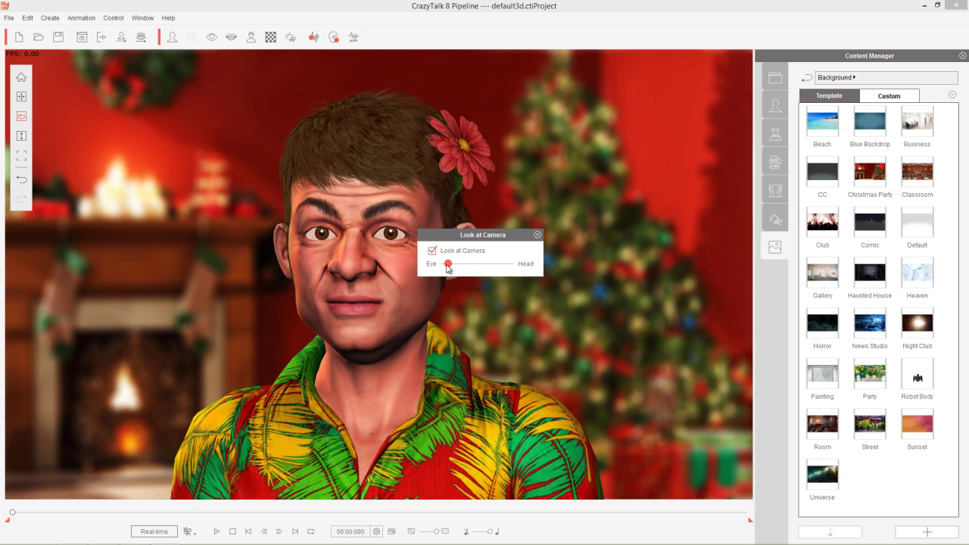
{"action": "left_click", "coordinate": [538, 235]}
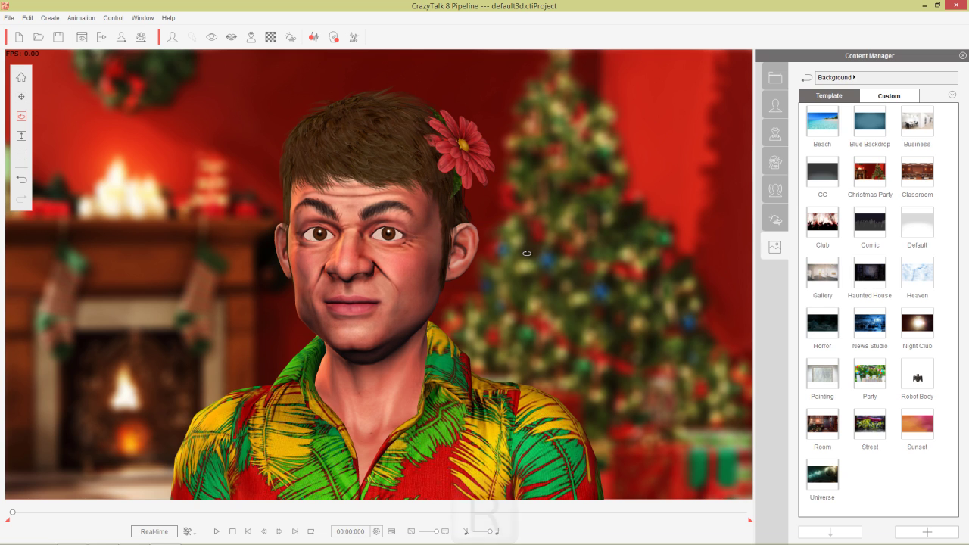
{"action": "key", "text": "r"}
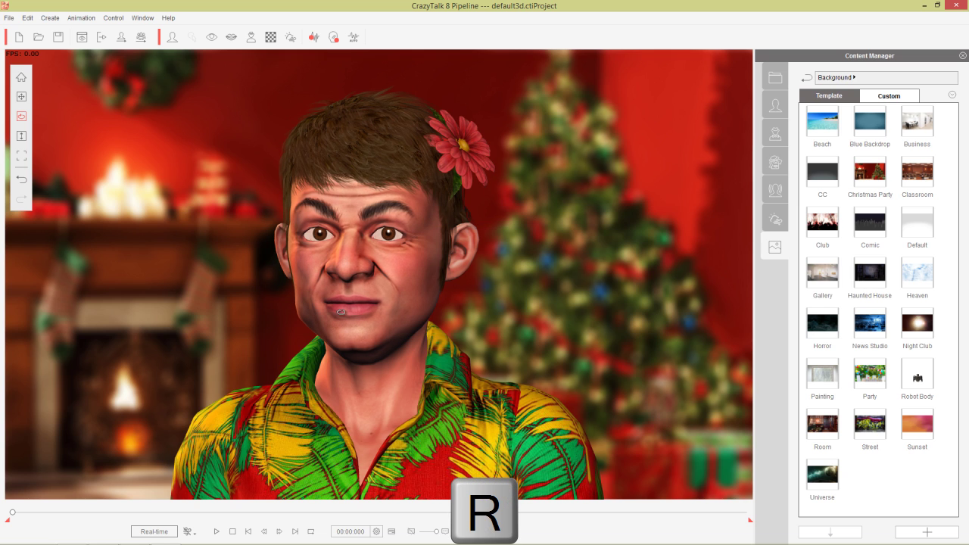
{"action": "left_click_drag", "start_coordinate": [350, 307], "coordinate": [537, 288]}
{"action": "left_click_drag", "start_coordinate": [415, 309], "coordinate": [519, 303]}
{"action": "left_click_drag", "start_coordinate": [418, 310], "coordinate": [386, 321]}
{"action": "key", "text": "Home"}
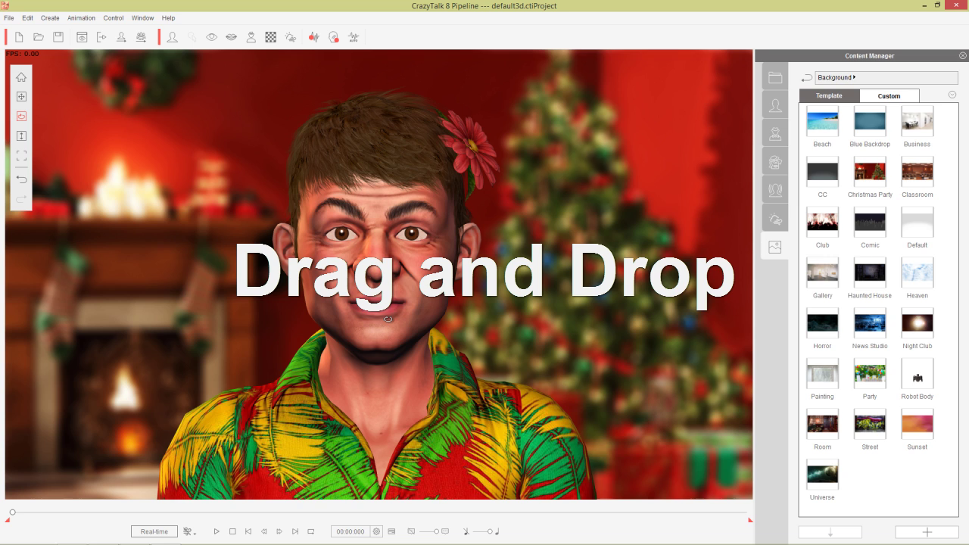
Step: From the desktop, drag the neutral dude photo into the CrazyTalk viewport
{"action": "key", "text": "super+m"}
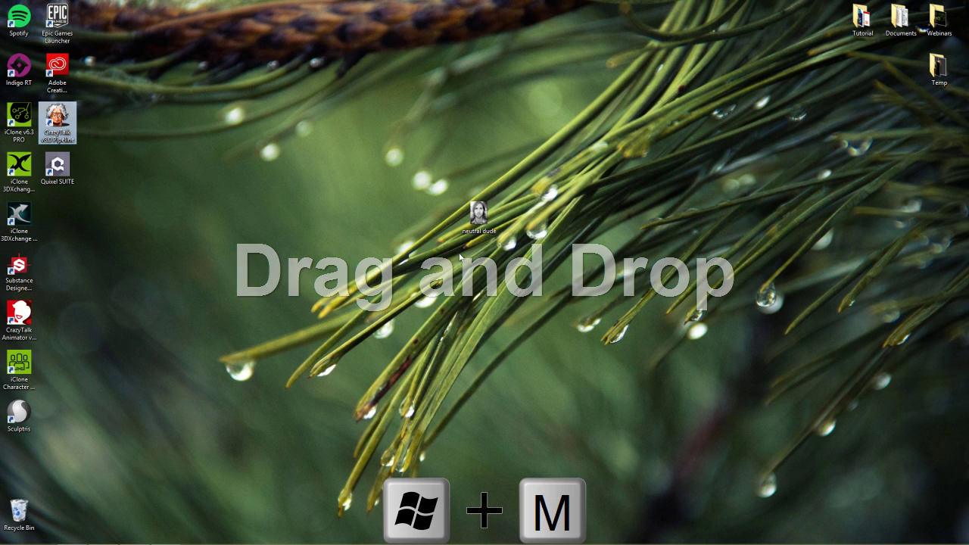
{"action": "left_click_drag", "start_coordinate": [480, 224], "coordinate": [443, 227]}
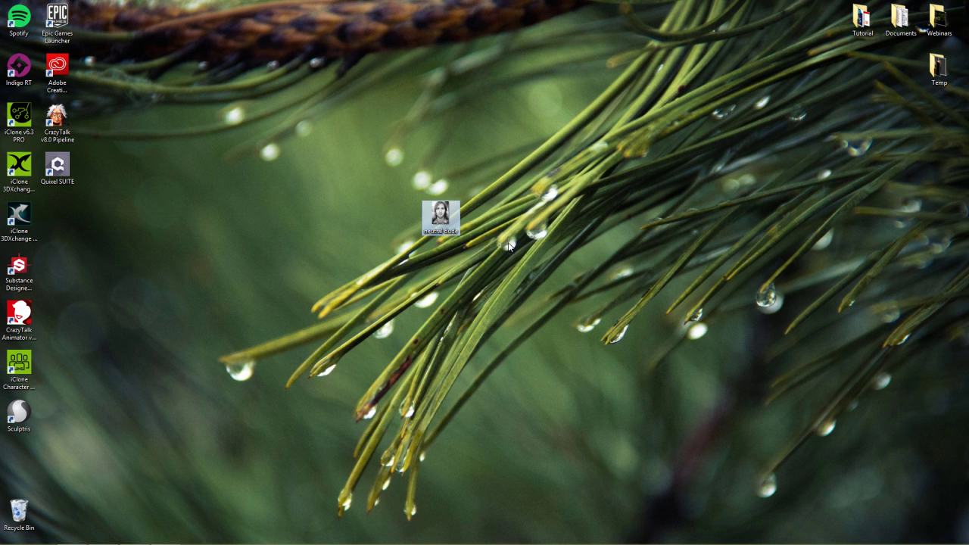
{"action": "left_click_drag", "start_coordinate": [441, 214], "coordinate": [394, 252]}
{"action": "key", "text": "alt+Tab"}
{"action": "key", "text": "alt+Tab"}
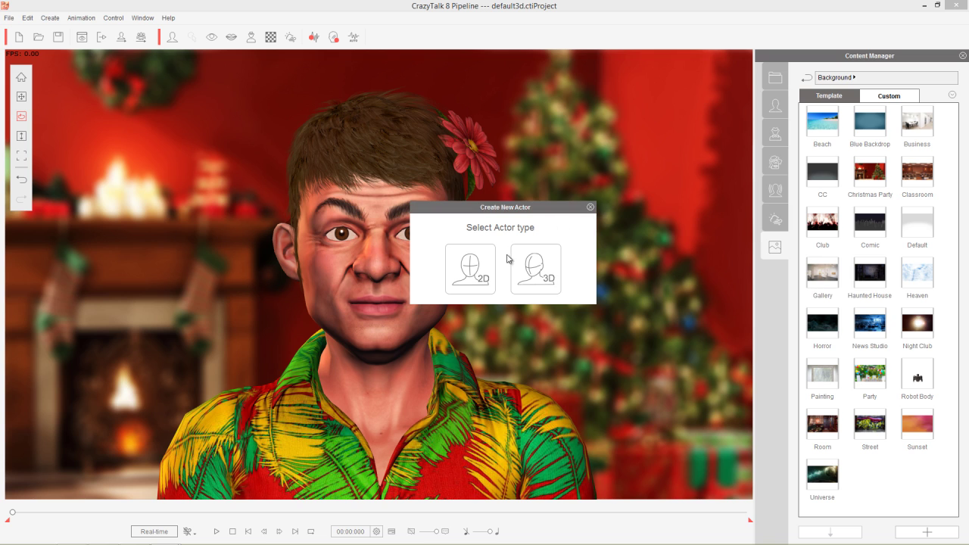
Step: Choose 2D for the photo actor, then cancel image processing and confirm abandoning it
{"action": "left_click", "coordinate": [484, 265]}
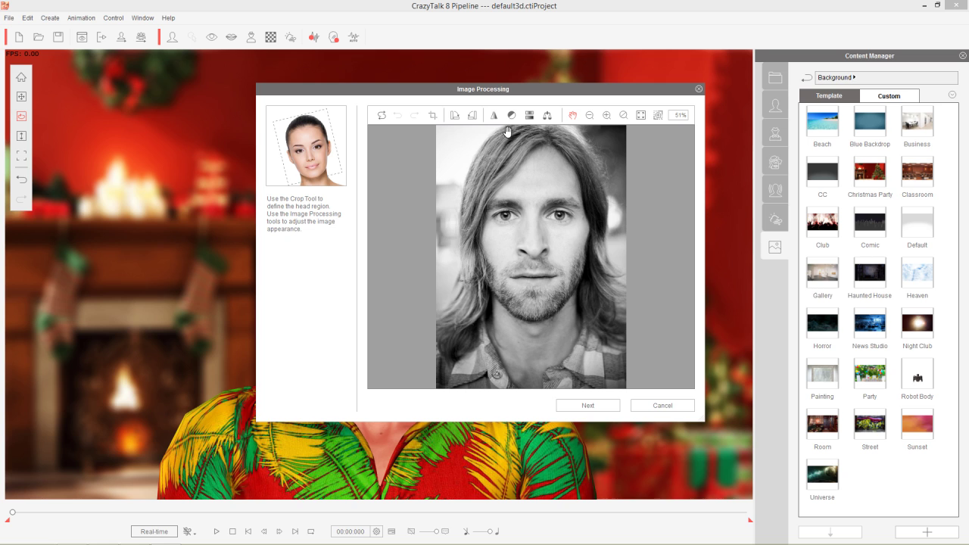
{"action": "left_click", "coordinate": [664, 407]}
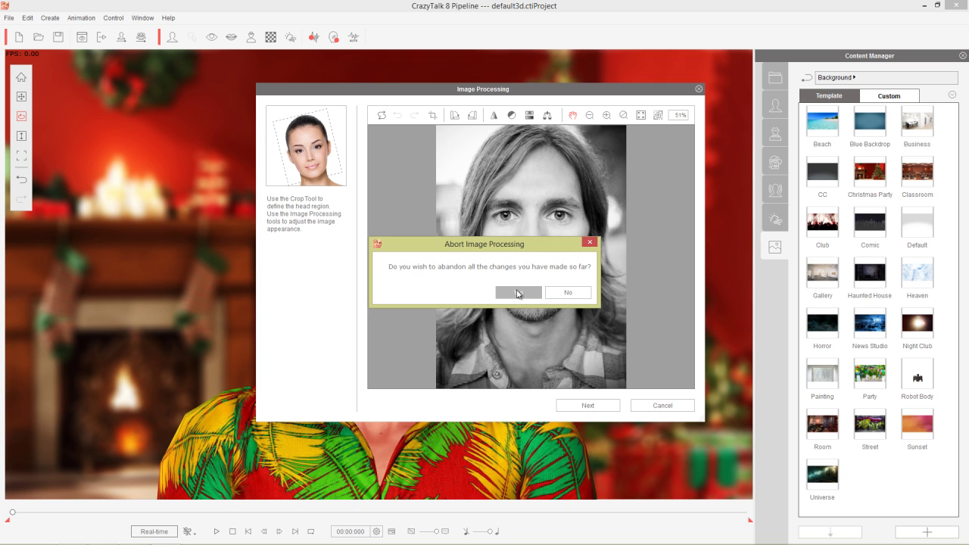
{"action": "left_click", "coordinate": [519, 293]}
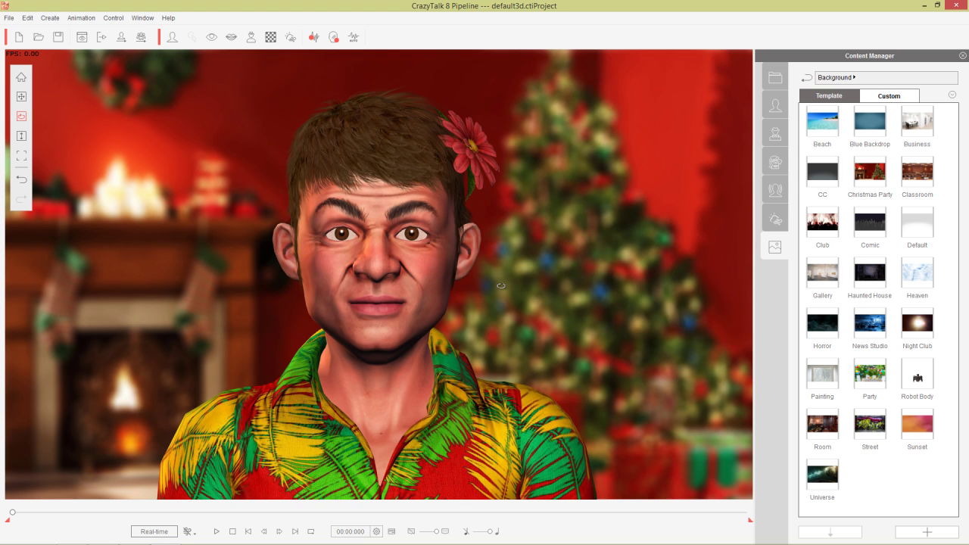
Step: Toggle the playback timing mode and set the Wind Physics dropdown to Physics ON
{"action": "left_click", "coordinate": [160, 533]}
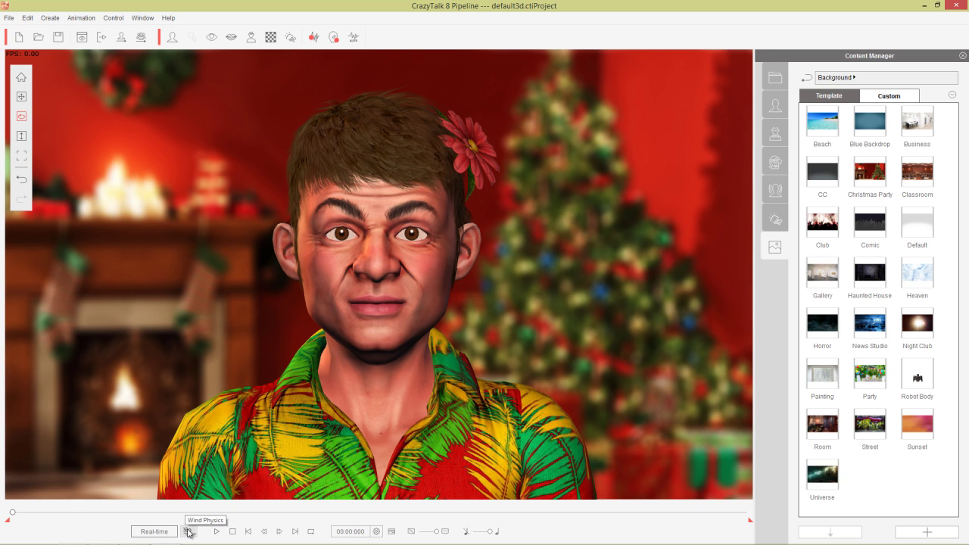
{"action": "left_click", "coordinate": [188, 533]}
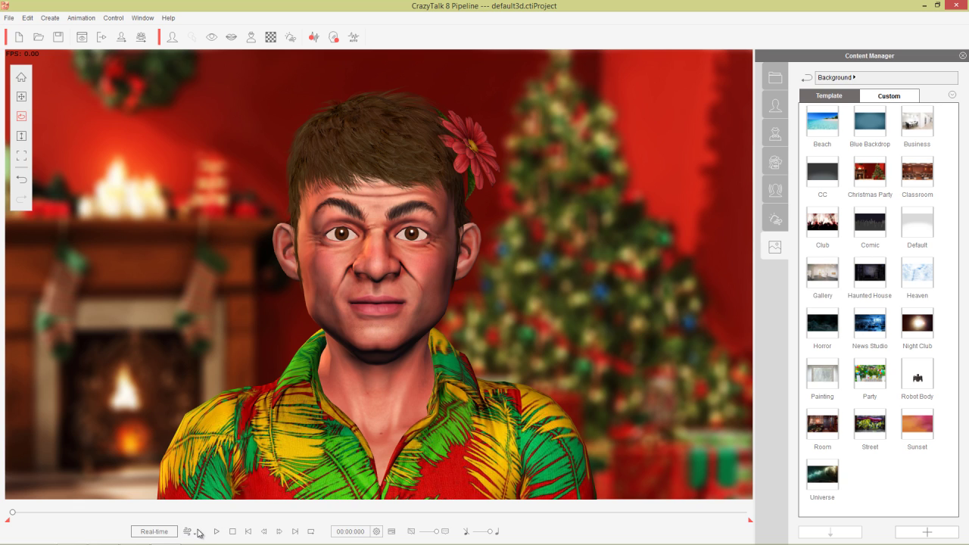
{"action": "left_click", "coordinate": [188, 532]}
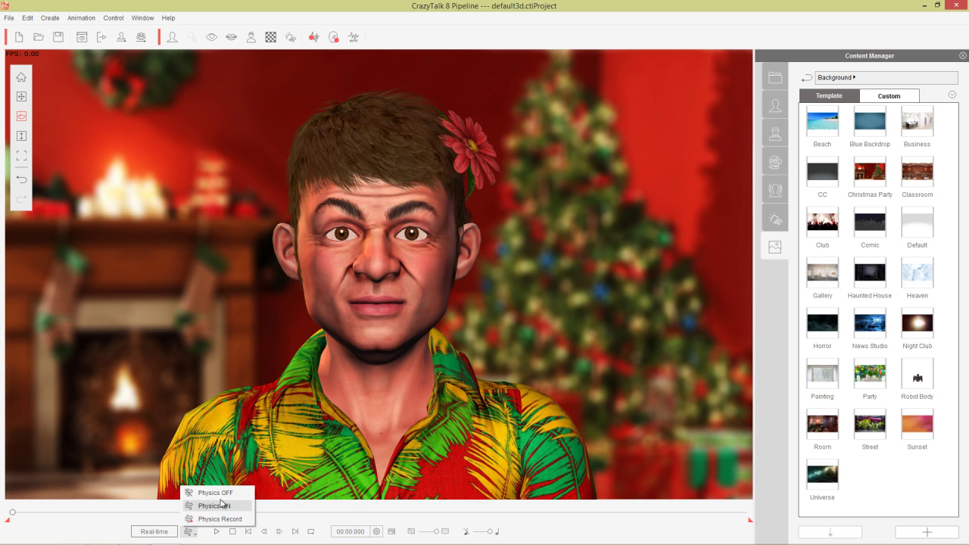
{"action": "left_click", "coordinate": [219, 505]}
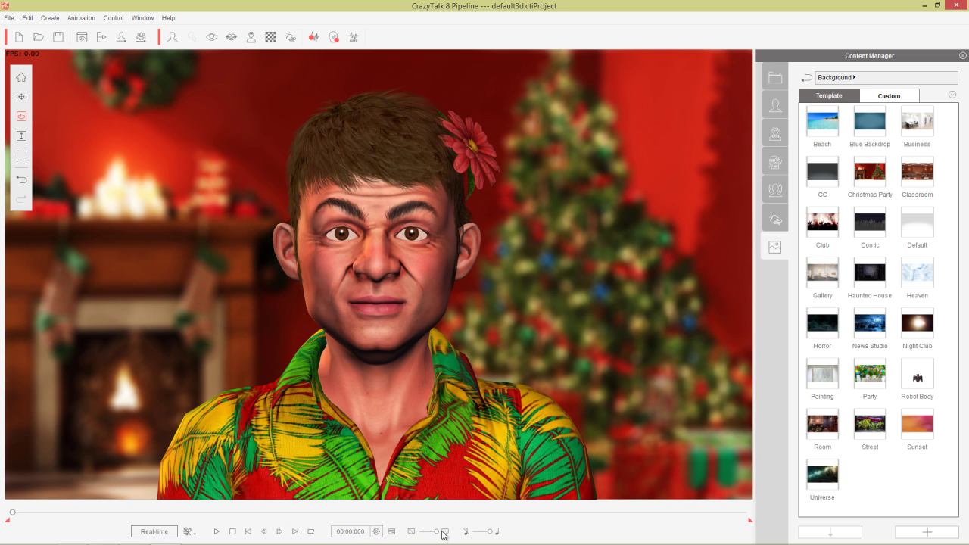
Step: Preview the animation twice with timeline zoom adjusted, stop at 00:00:000, and lower music volume slightly
{"action": "left_click_drag", "start_coordinate": [437, 533], "coordinate": [416, 535]}
{"action": "left_click", "coordinate": [217, 532]}
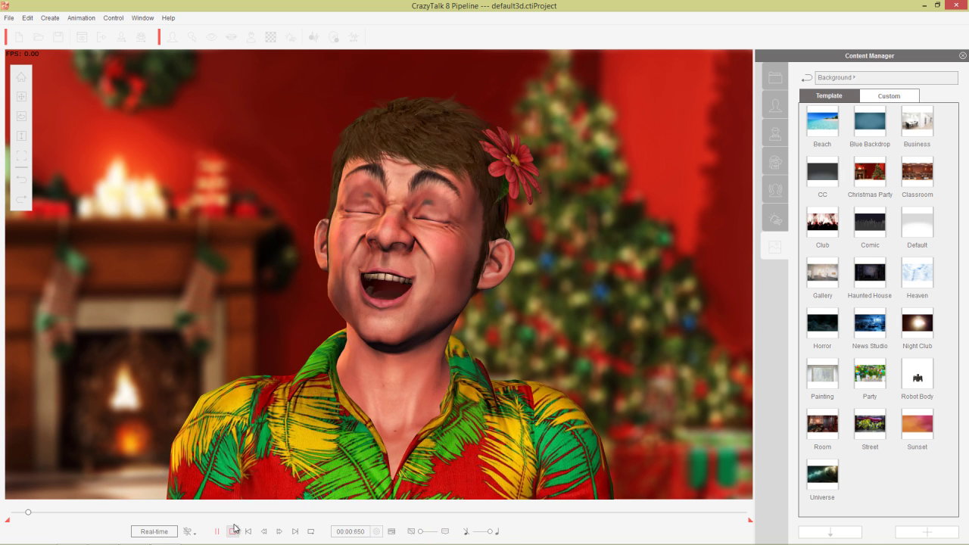
{"action": "left_click", "coordinate": [233, 531]}
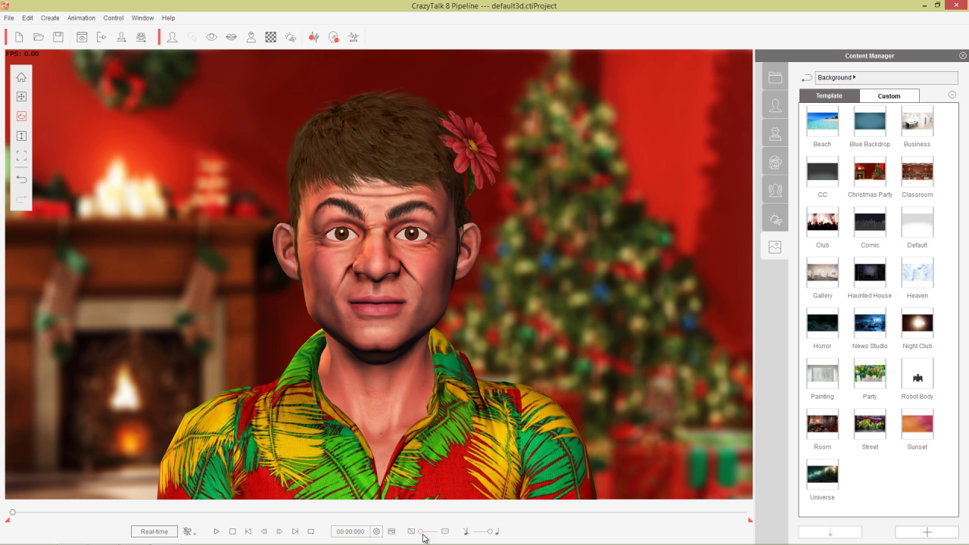
{"action": "left_click_drag", "start_coordinate": [424, 535], "coordinate": [447, 533]}
{"action": "left_click", "coordinate": [218, 533]}
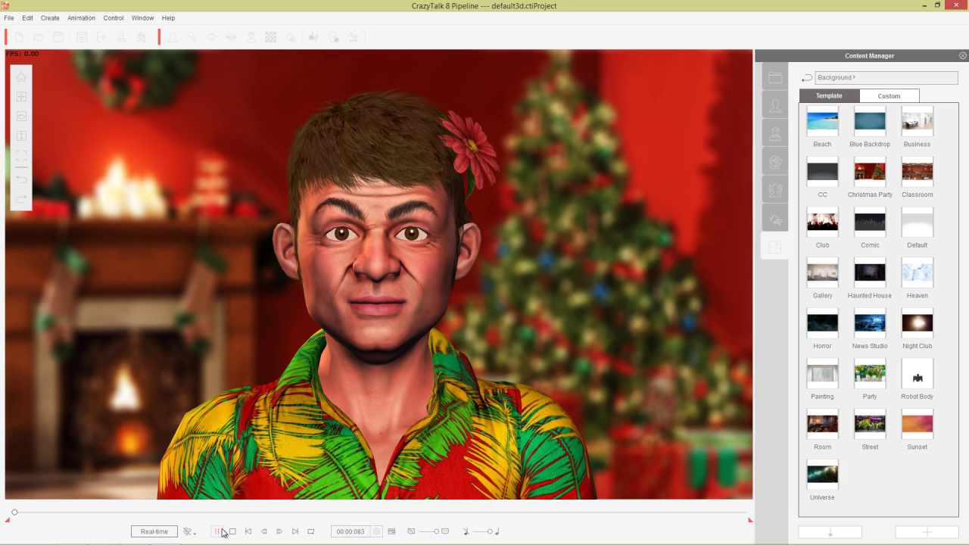
{"action": "left_click", "coordinate": [233, 531]}
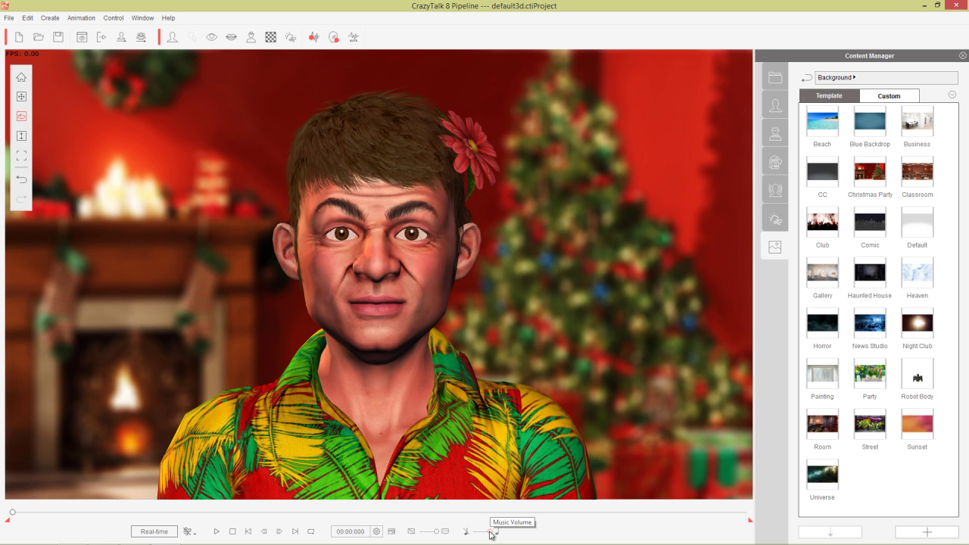
{"action": "left_click", "coordinate": [490, 533]}
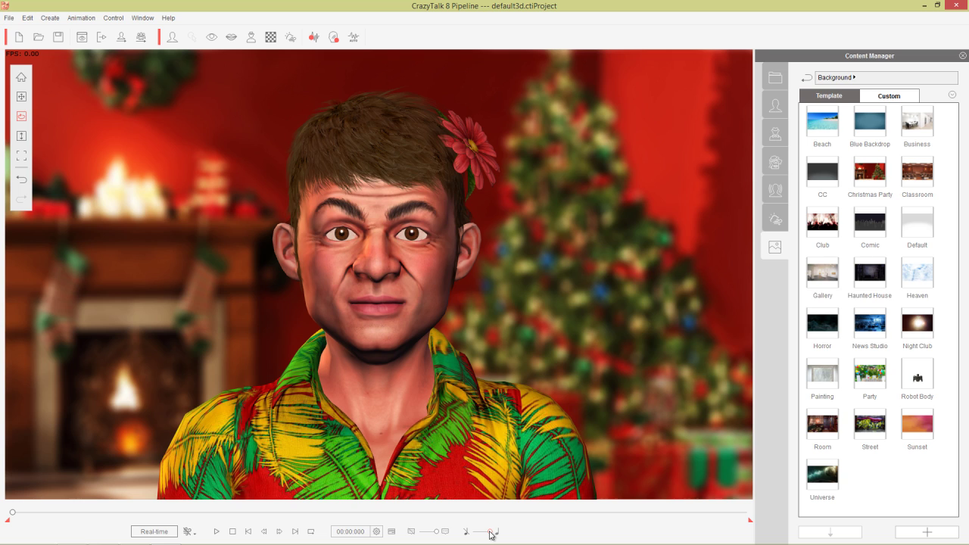